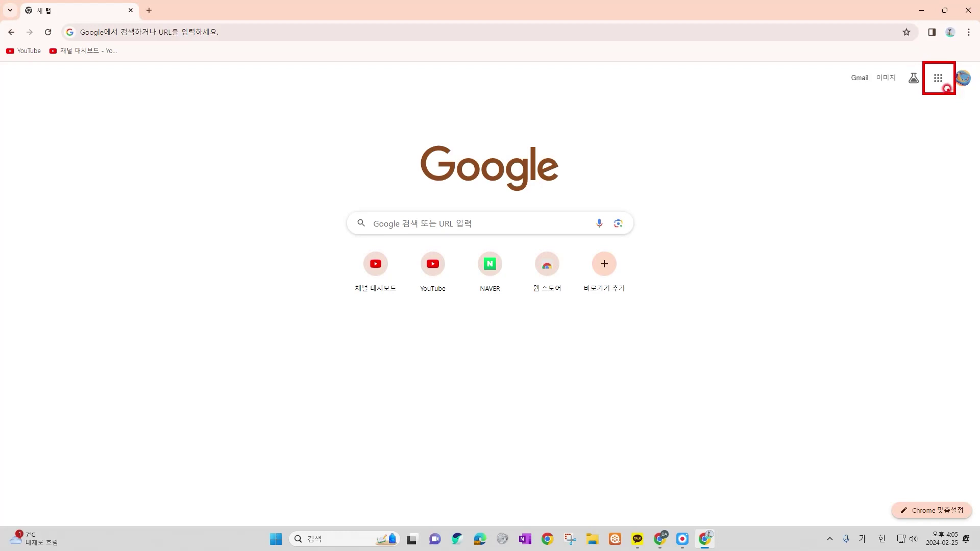
- Open Google Drive from the Google apps and create a new blank Google Sheets spreadsheet
left_click(934, 83)
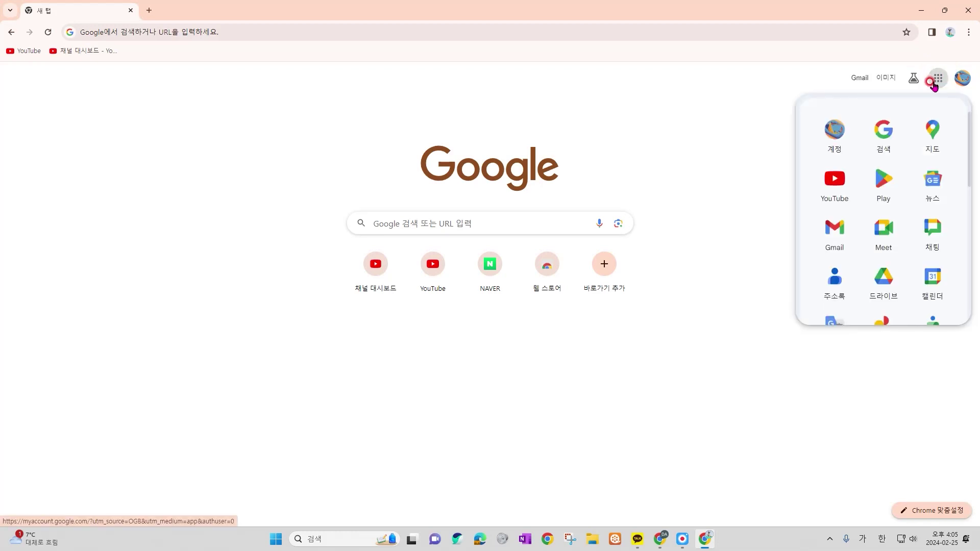
left_click(883, 278)
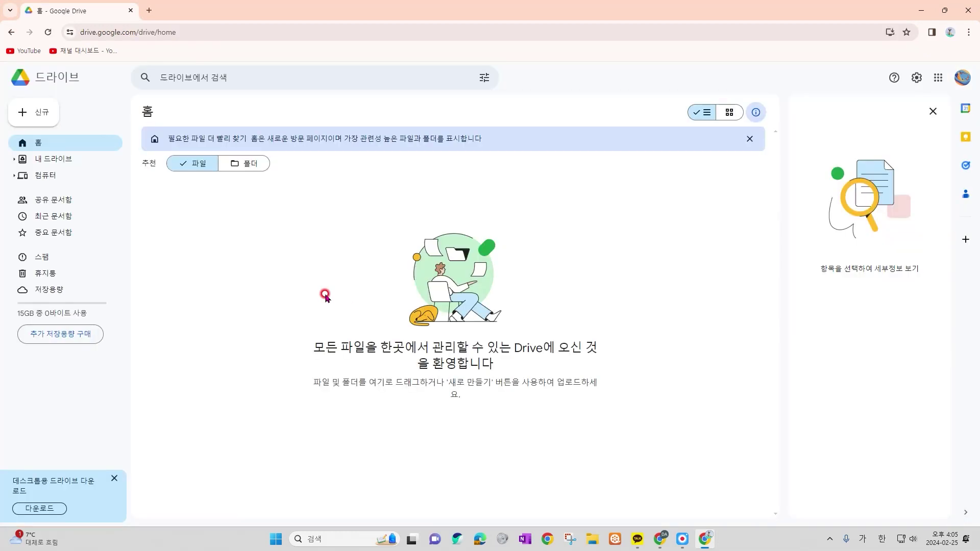
left_click(34, 112)
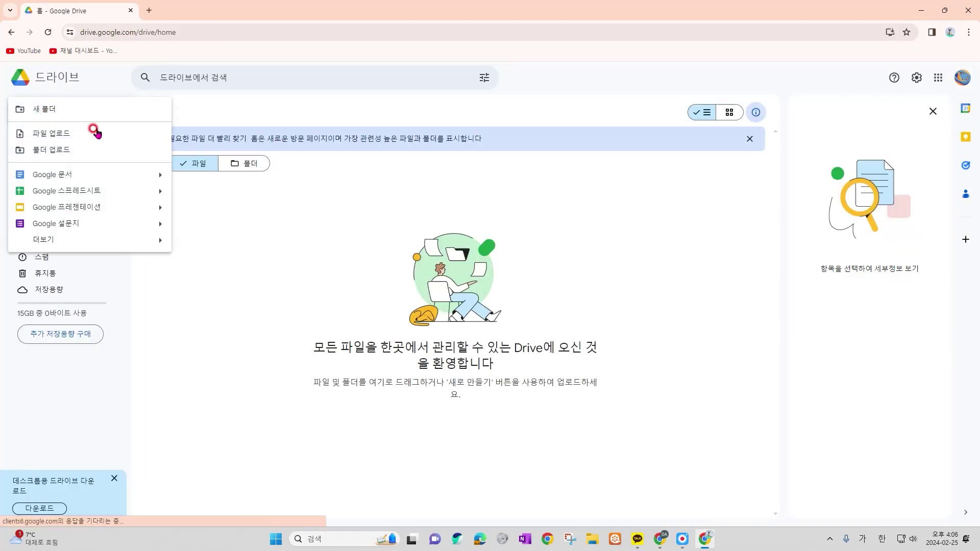
left_click(104, 193)
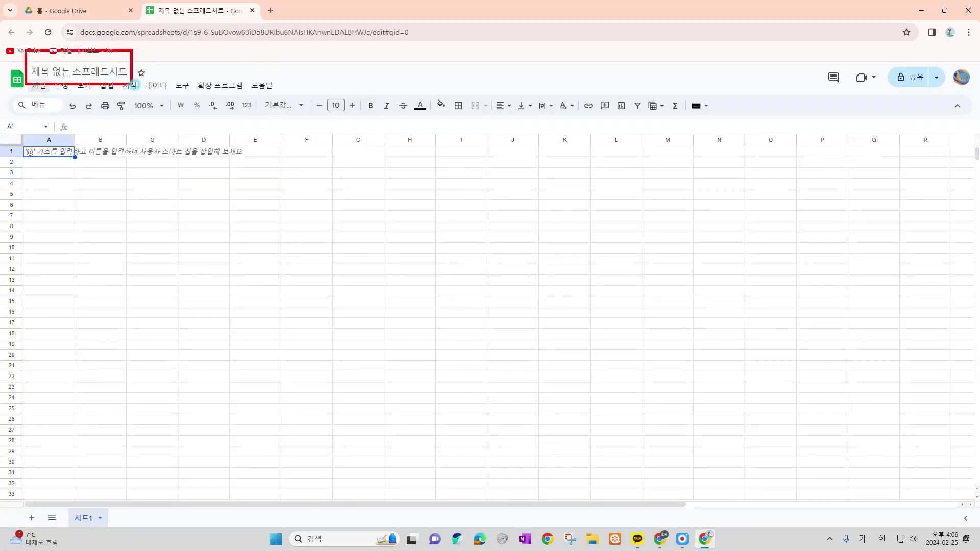
- Rename the untitled spreadsheet to 독서 기록장 and return to cell A1
left_click(104, 72)
type("ㄷㅗㄱ서 ㄱ")
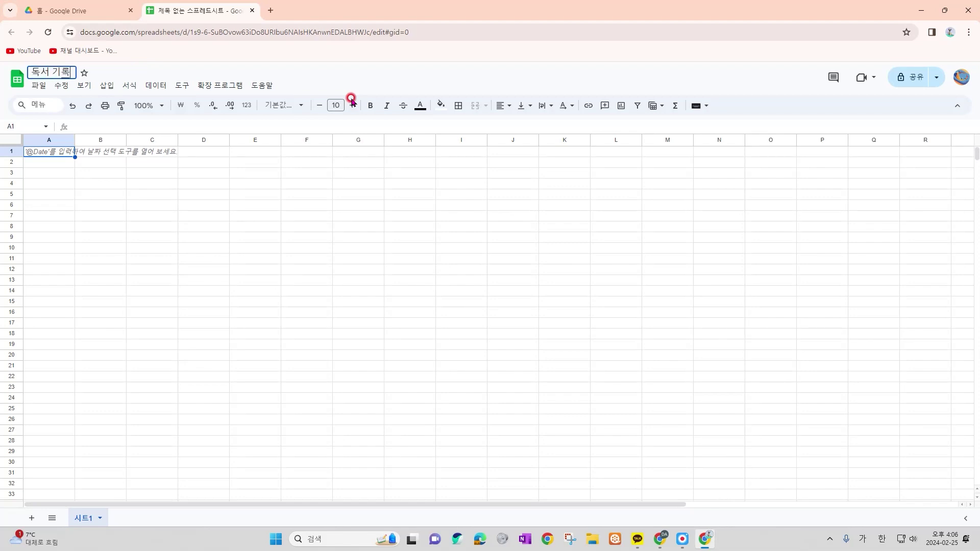
left_click(56, 161)
left_click(55, 151)
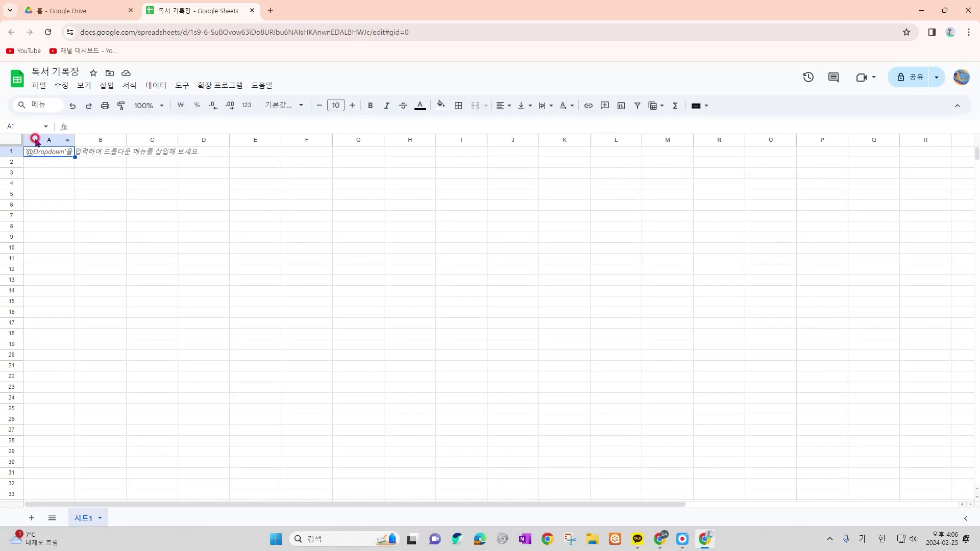
- Enter the title "📚 독서 기록장 📚" in cell A1, finding the books emoji by searching for 책
left_click(109, 87)
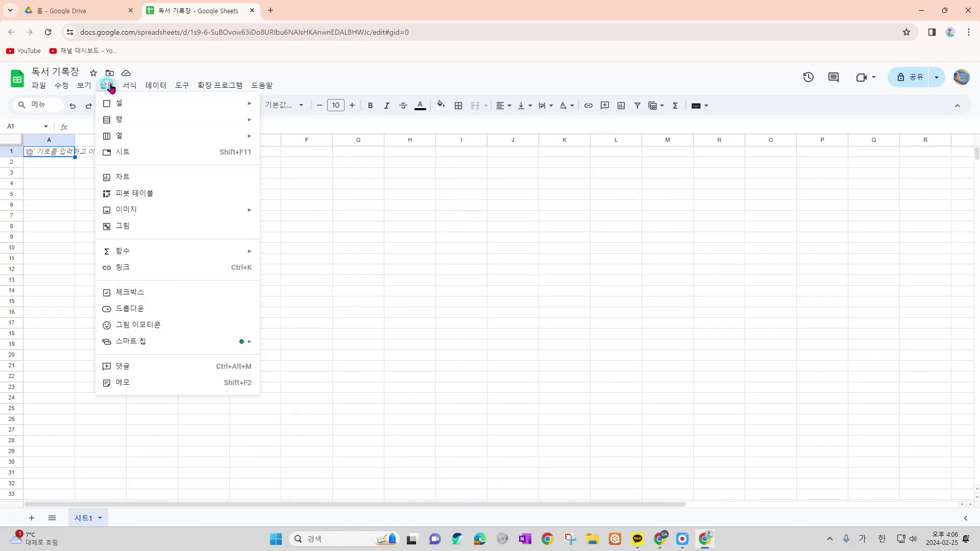
left_click(175, 324)
type("채ㄱ")
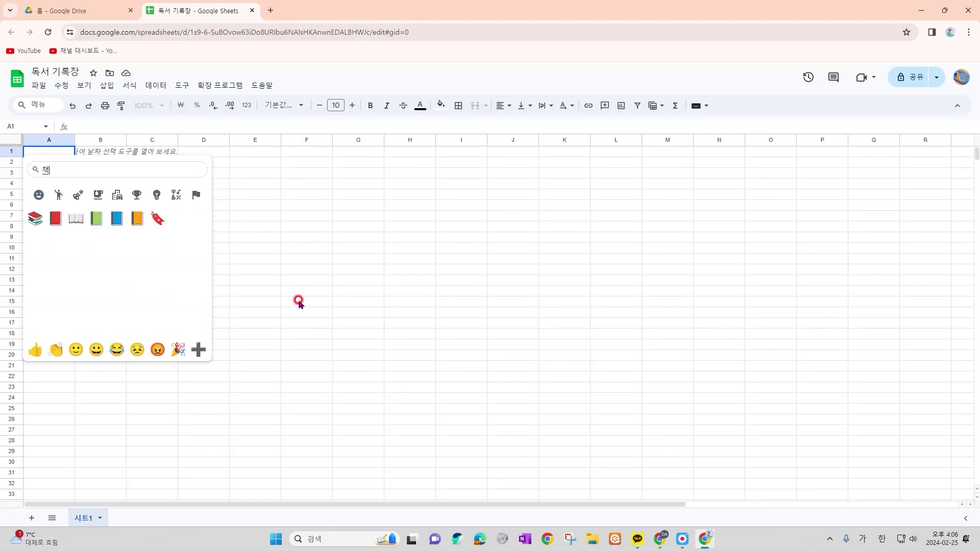
left_click(35, 220)
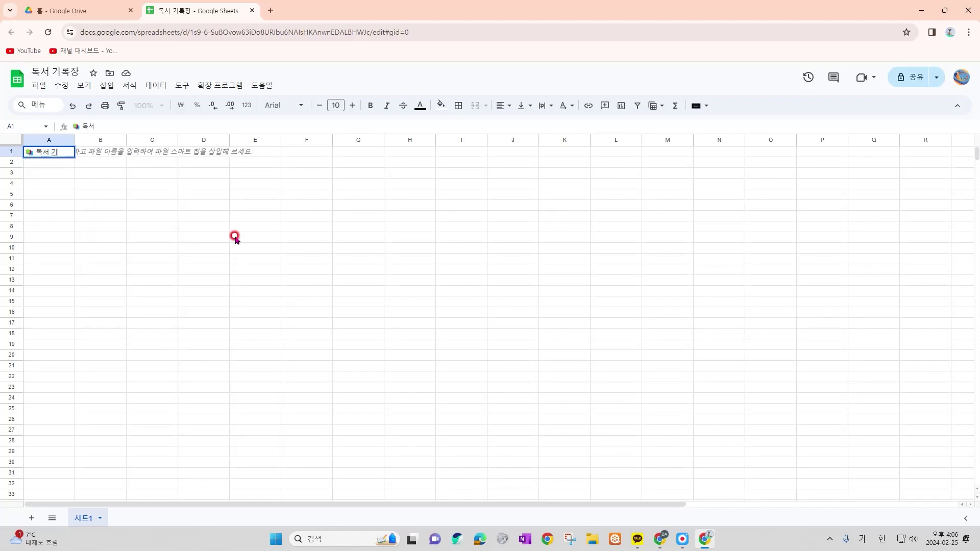
type("독서 기록장 📚")
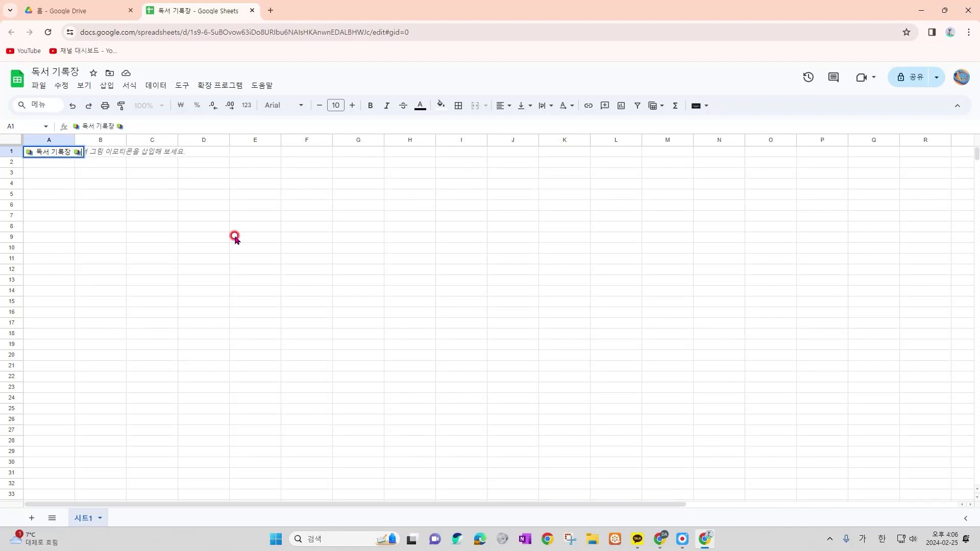
key("Return")
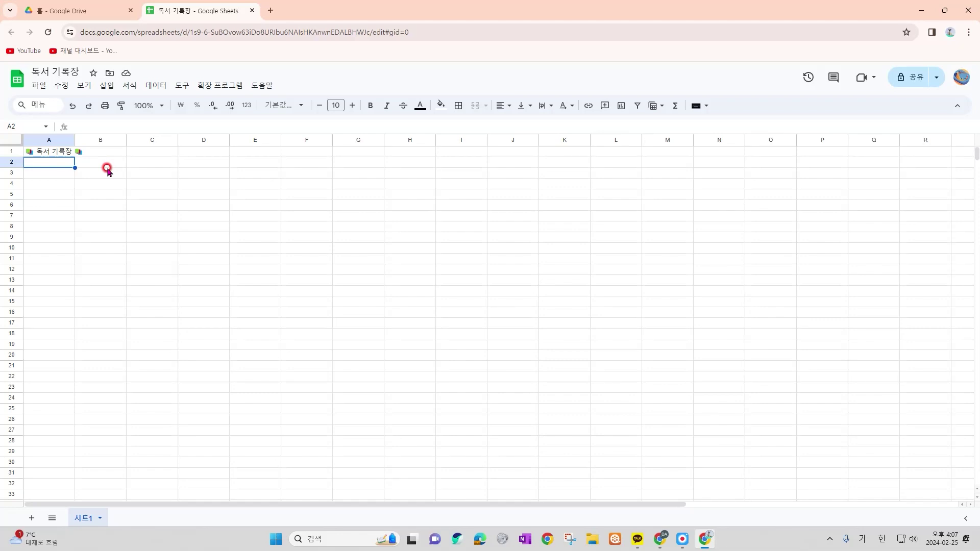
- Enter the column headers 권수, 책 제목, 종류 and 상태 in cells A2 to D2
type("ㄱ수")
left_click(107, 170)
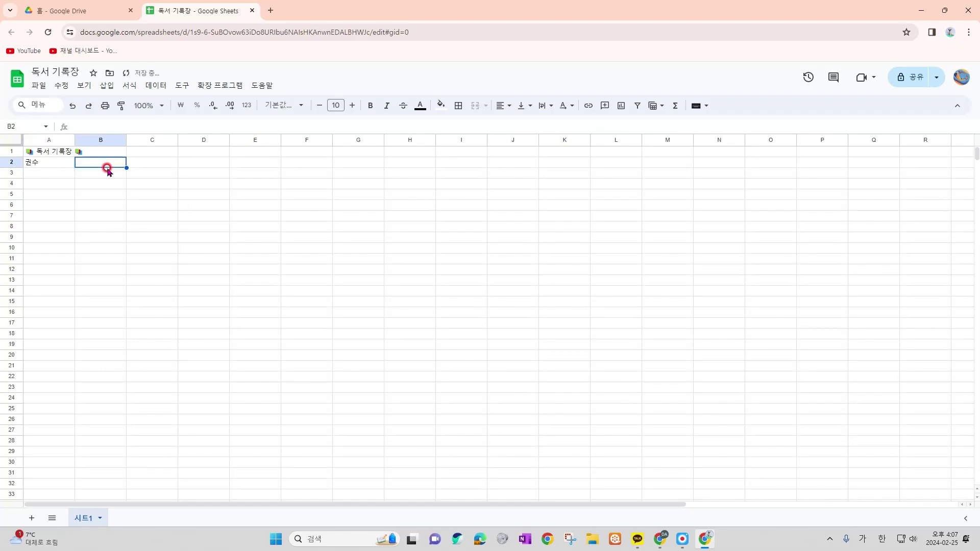
type("책 제목")
key("Tab")
type("종류")
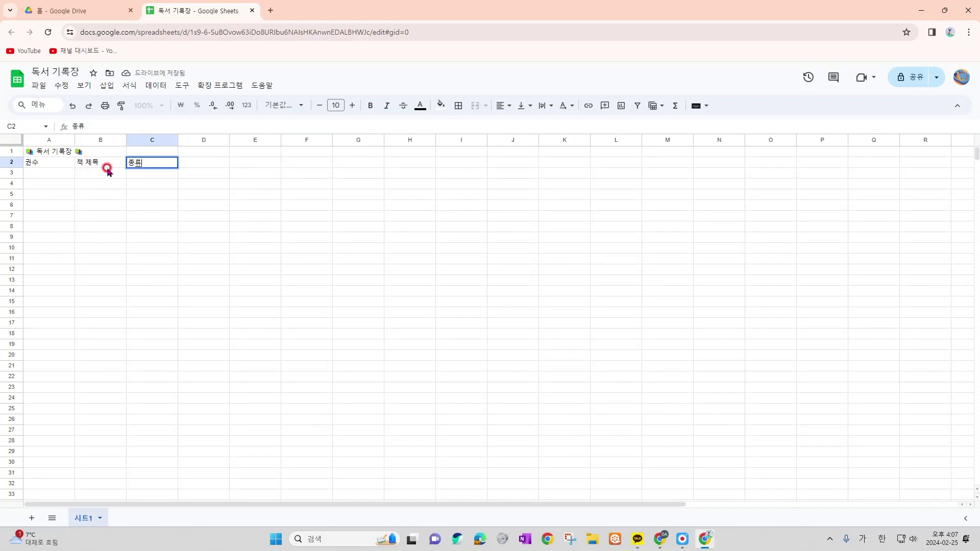
key("Tab")
type("상태")
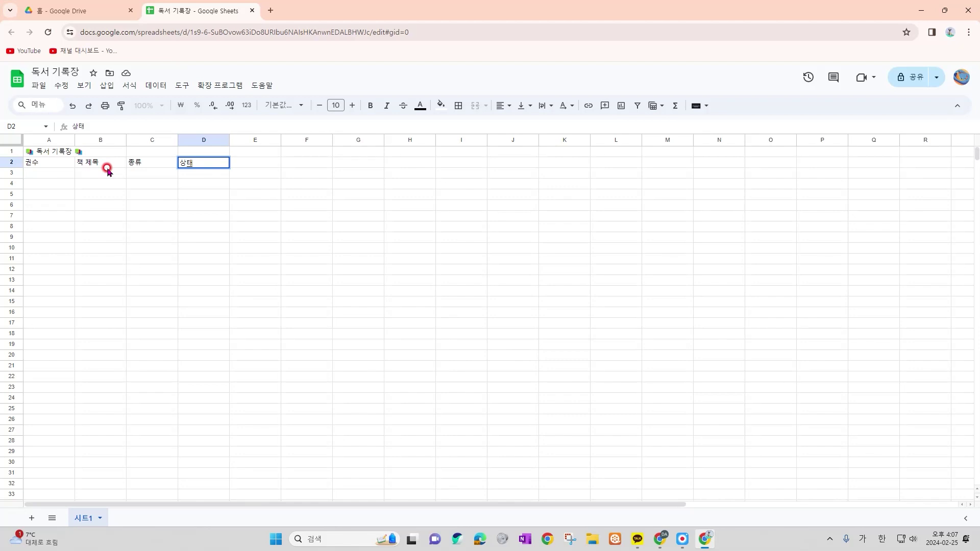
key("Tab")
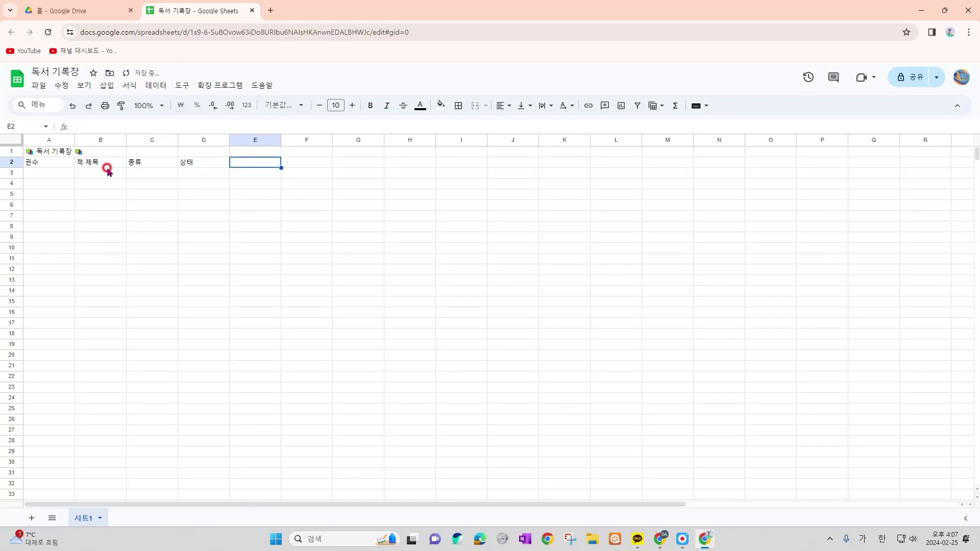
- Enter the column headers 작가, 독서시작일 and 독서완료일 in cells E2 to G2
type("작가")
key("Tab")
type("독")
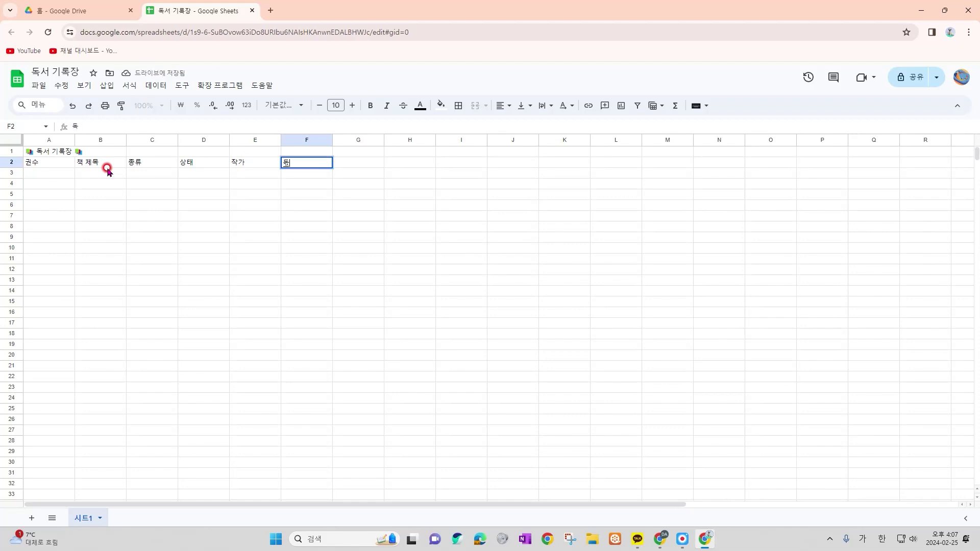
key("Tab")
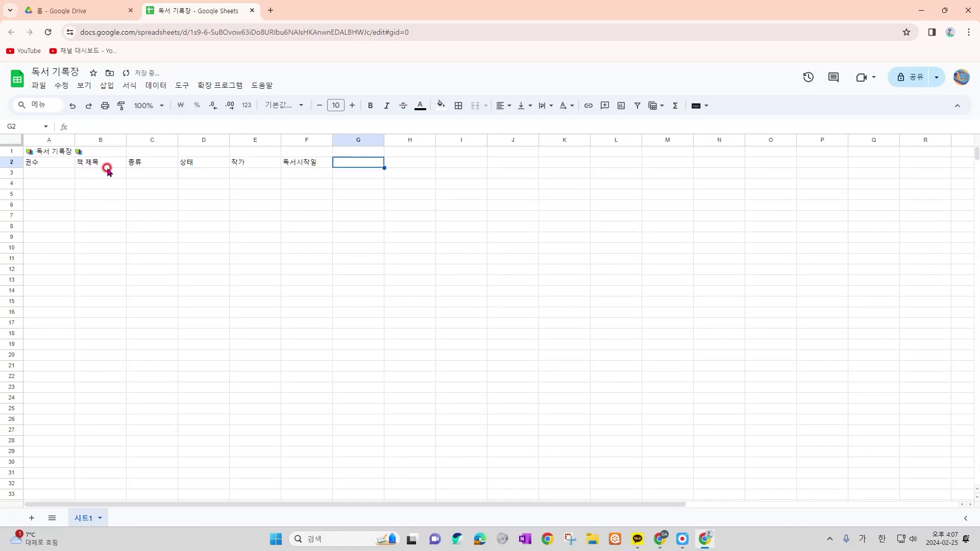
type("독")
type("서완료일")
key("Tab")
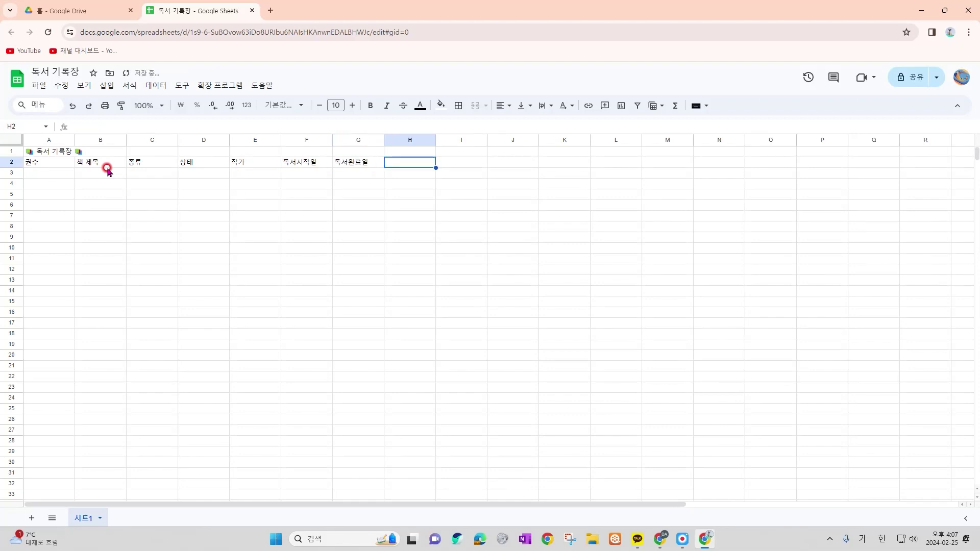
- Enter the column headers 읽은쪽, 총쪽수 and 읽은% in cells H2 to J2
type("일")
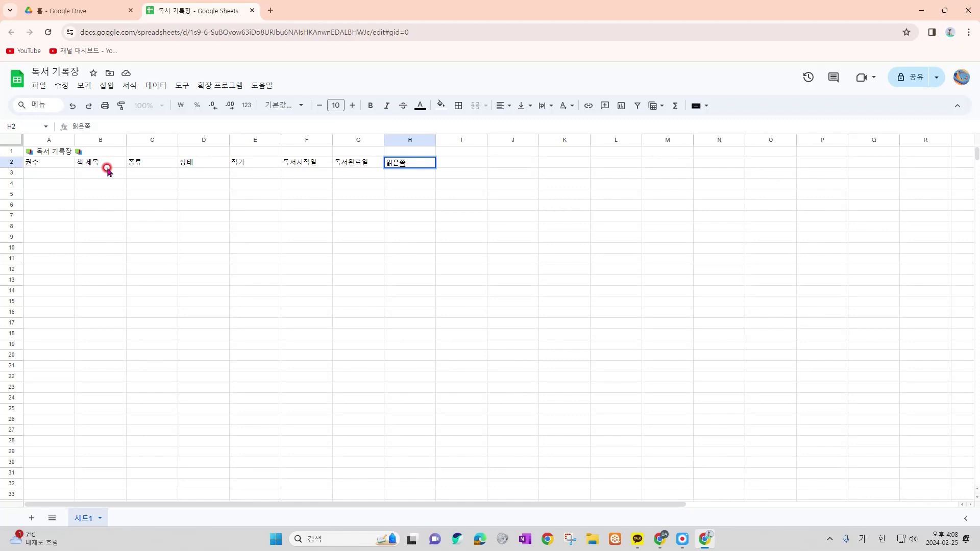
key("Tab")
type("총쪽수")
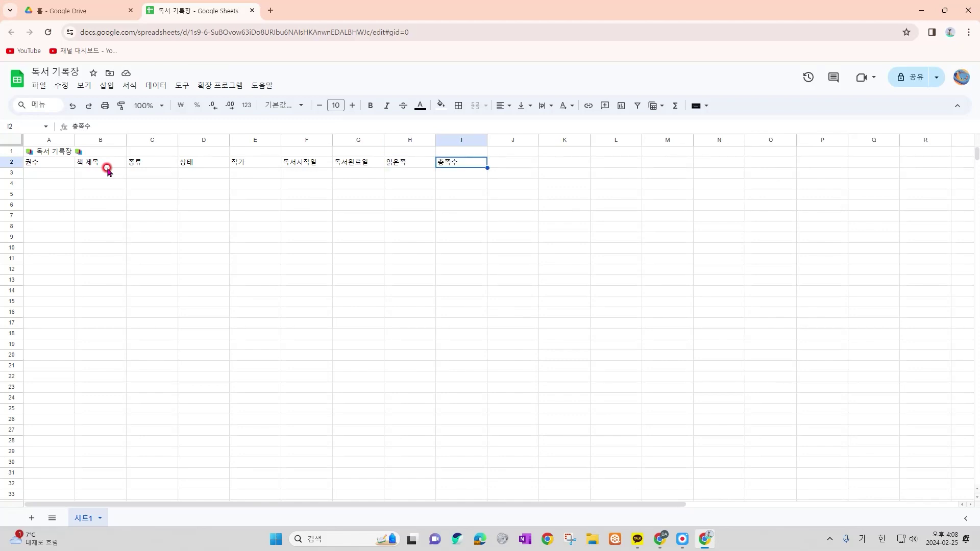
key("Tab")
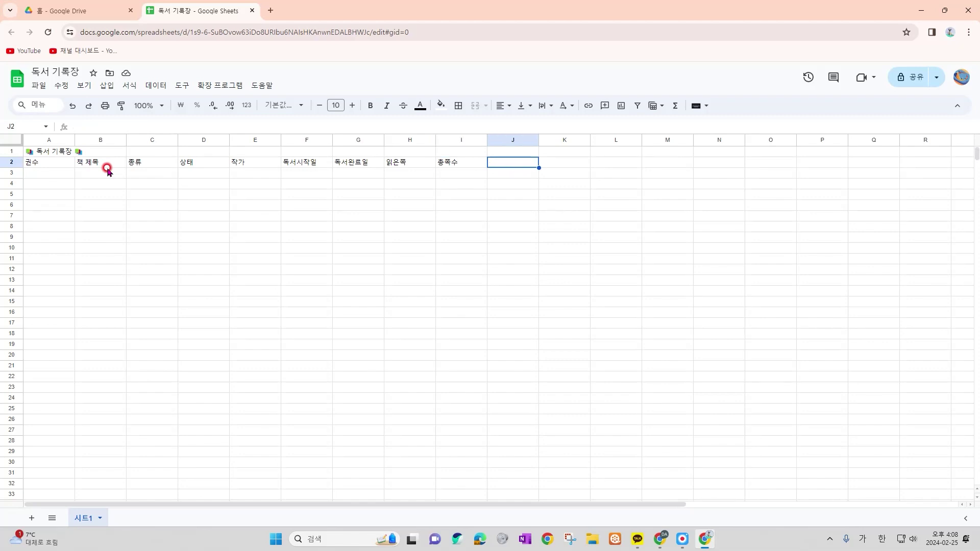
type("이")
key("Return")
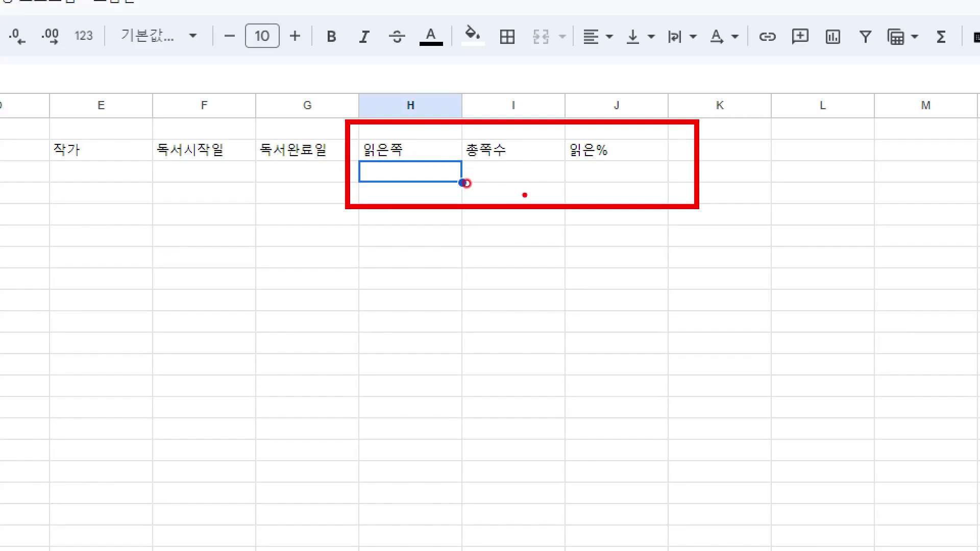
left_click(427, 175)
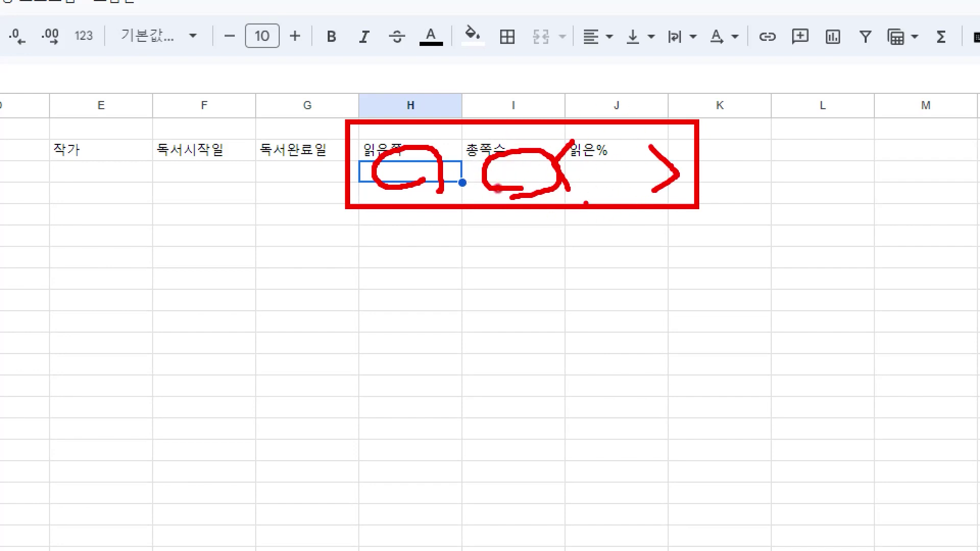
key("Escape")
- Enter the column headers 평점 and 한줄평 in cells K2 and L2, and return to the start of row 3
left_click(565, 164)
type("ㅍㅕㅇㅈ")
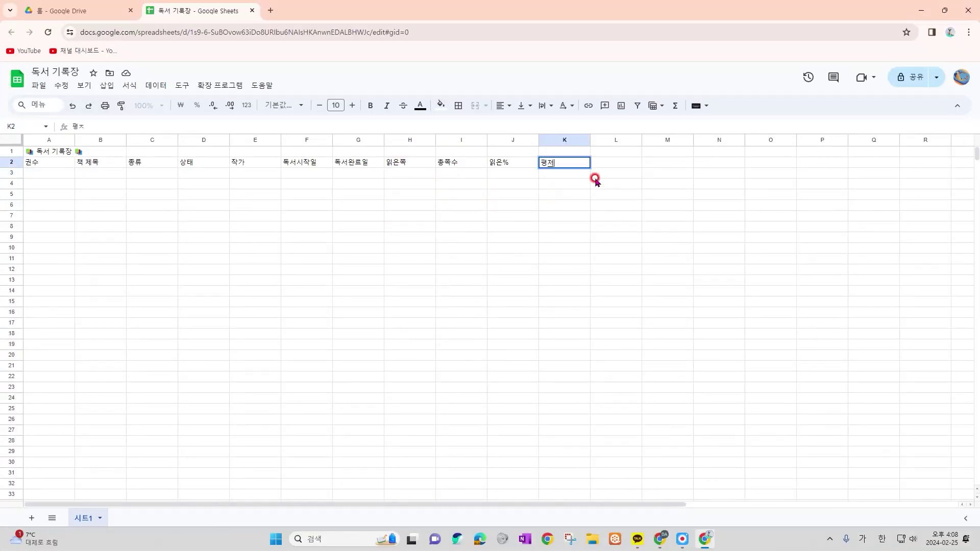
type("ㅓㅁ")
key("Tab")
type("한줄펴")
key("BackSpace")
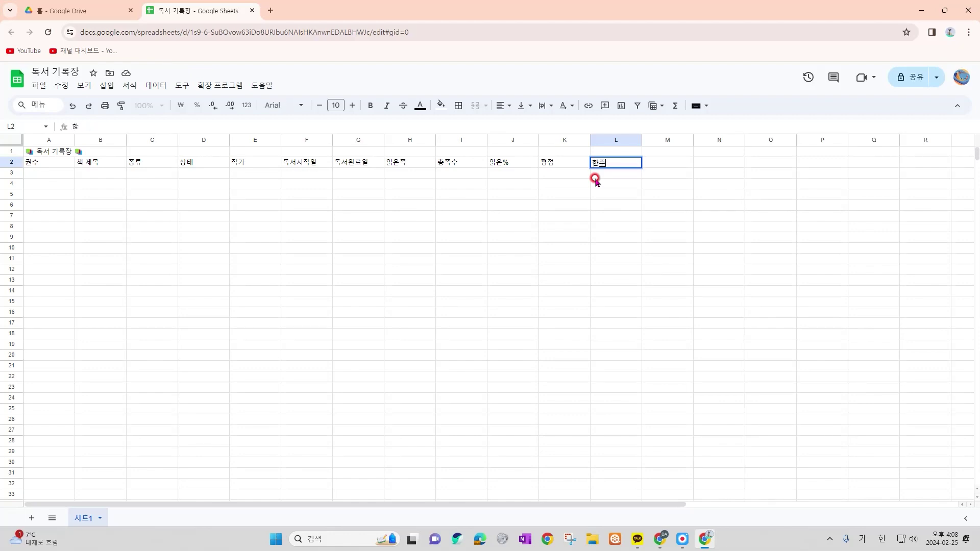
key("Return")
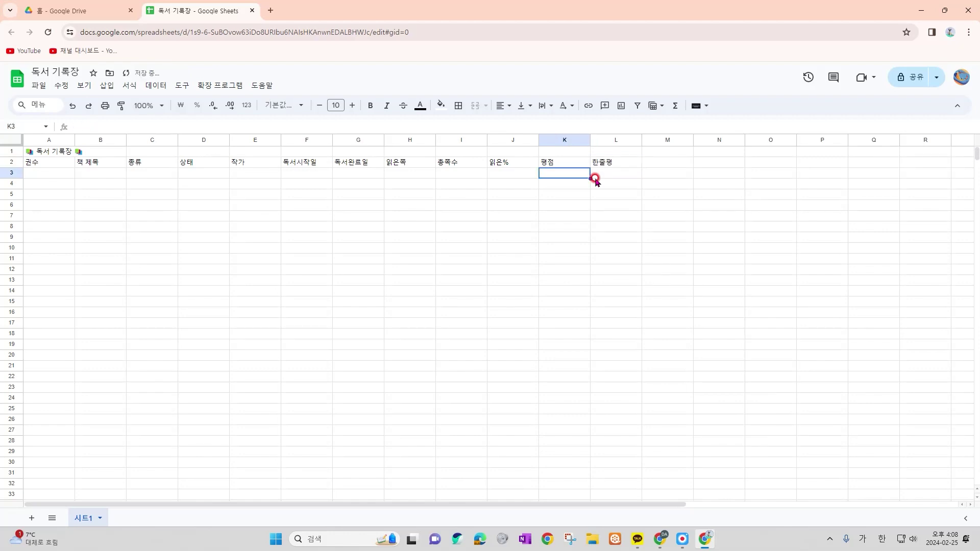
key("Home")
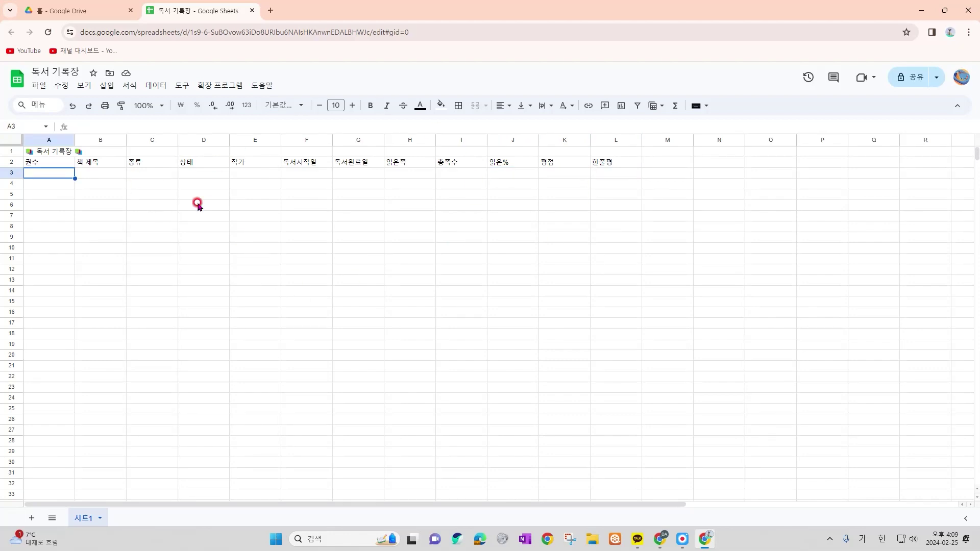
- Merge cells A1 to L1 across the header columns and center the title horizontally
left_click(72, 152)
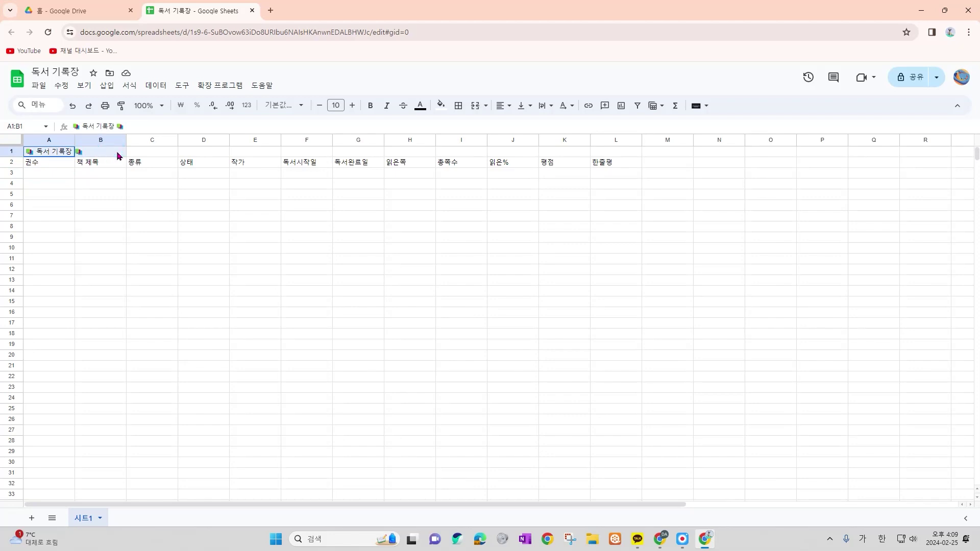
left_click(45, 156)
left_click_drag(45, 156, 623, 153)
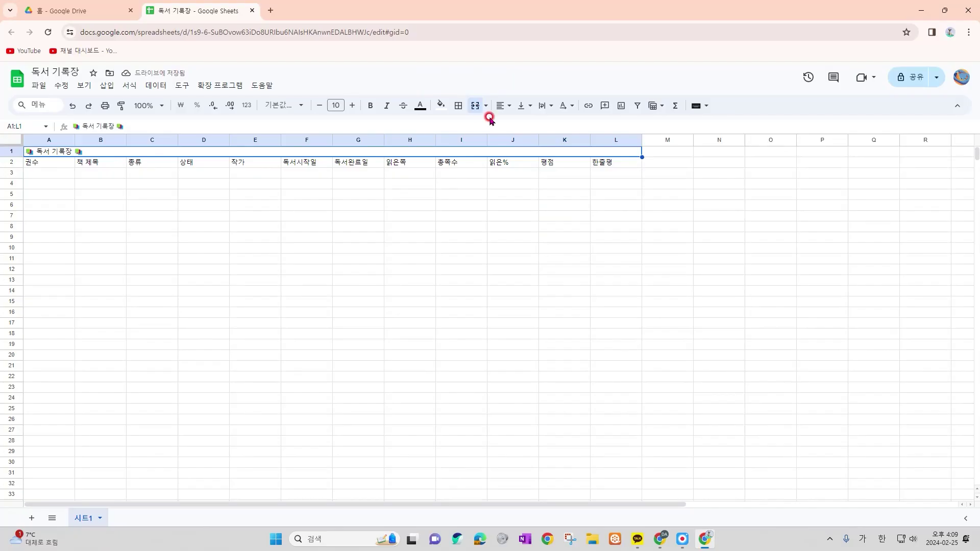
left_click(447, 116)
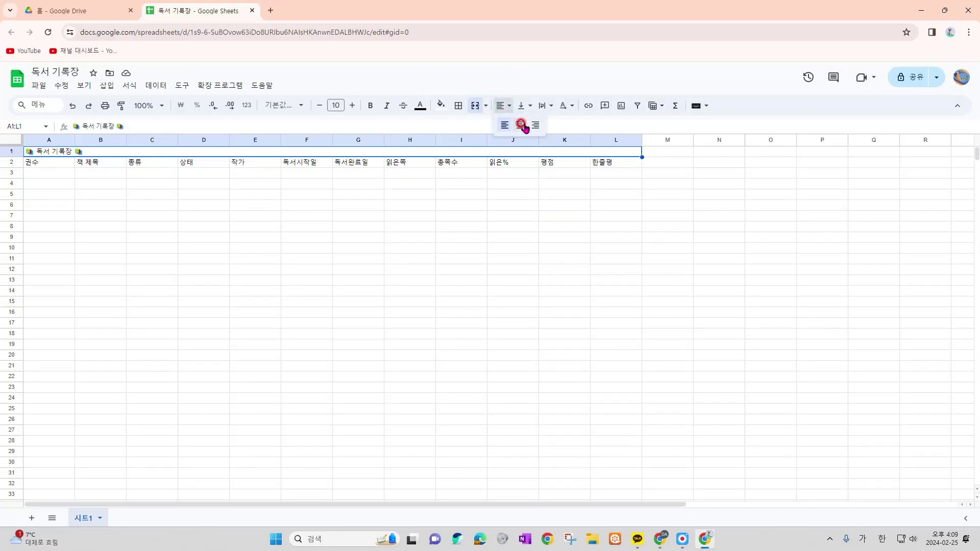
left_click(387, 166)
- Enlarge the font of the merged title in row 1 and make it bold
left_click(352, 105)
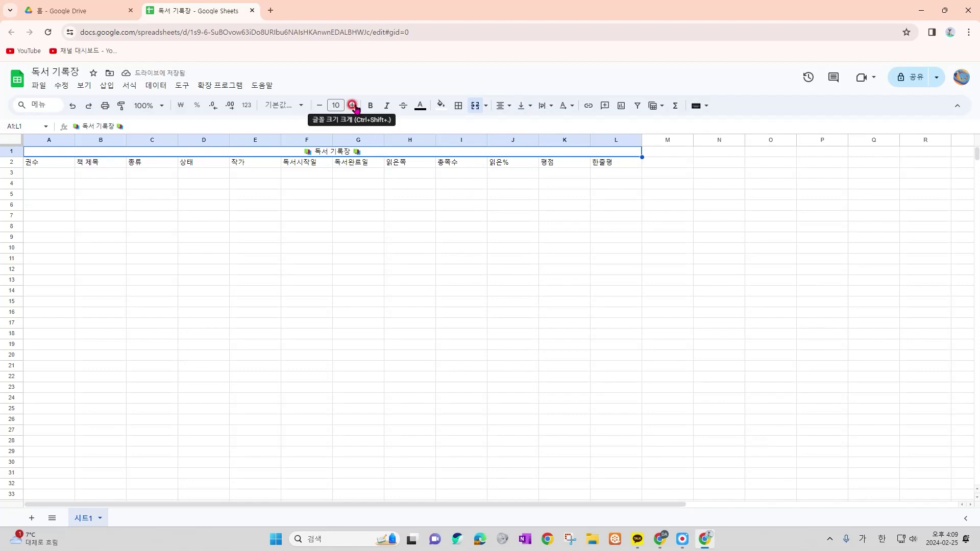
left_click(352, 106)
left_click(352, 105)
left_click(352, 105)
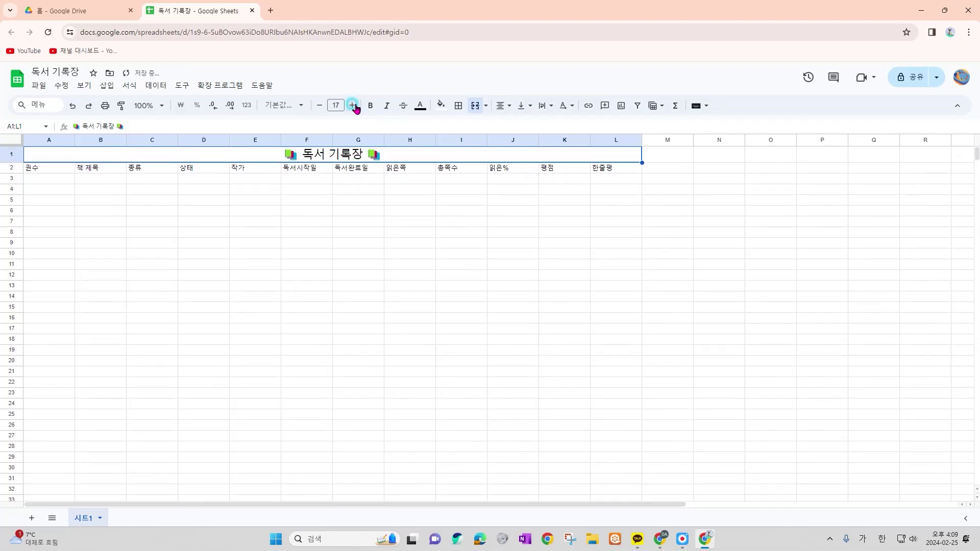
left_click(353, 106)
left_click(370, 106)
left_click(358, 173)
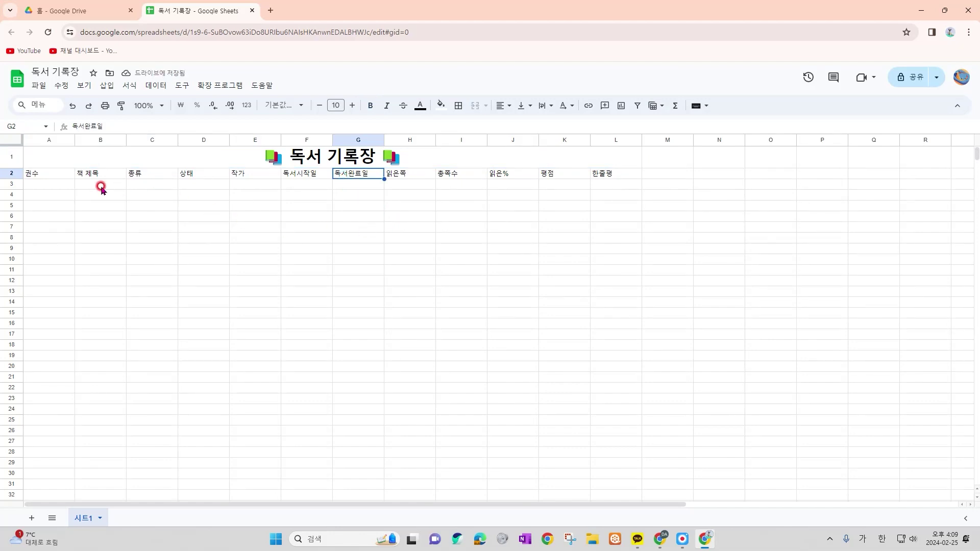
left_click_drag(49, 173, 613, 420)
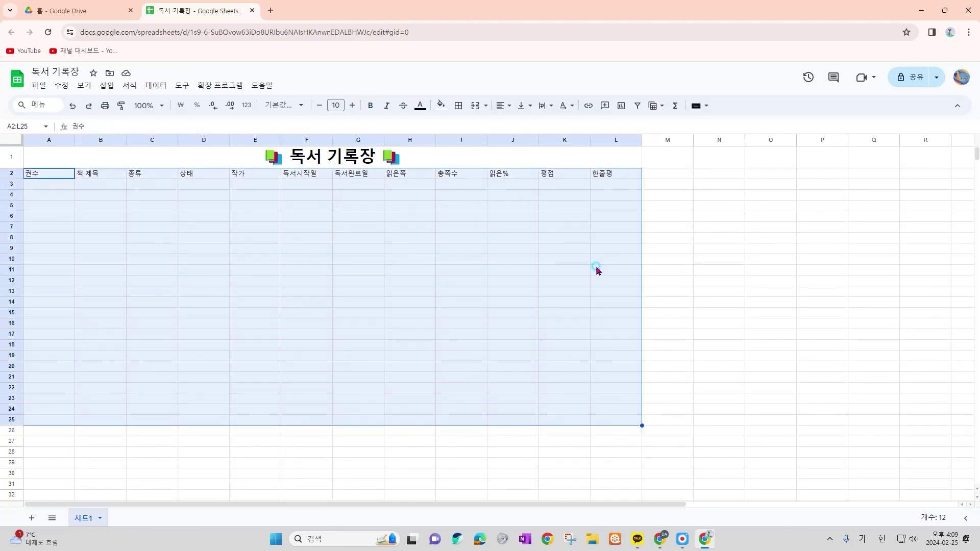
left_click(595, 269)
left_click_drag(49, 174, 624, 382)
left_click(622, 258)
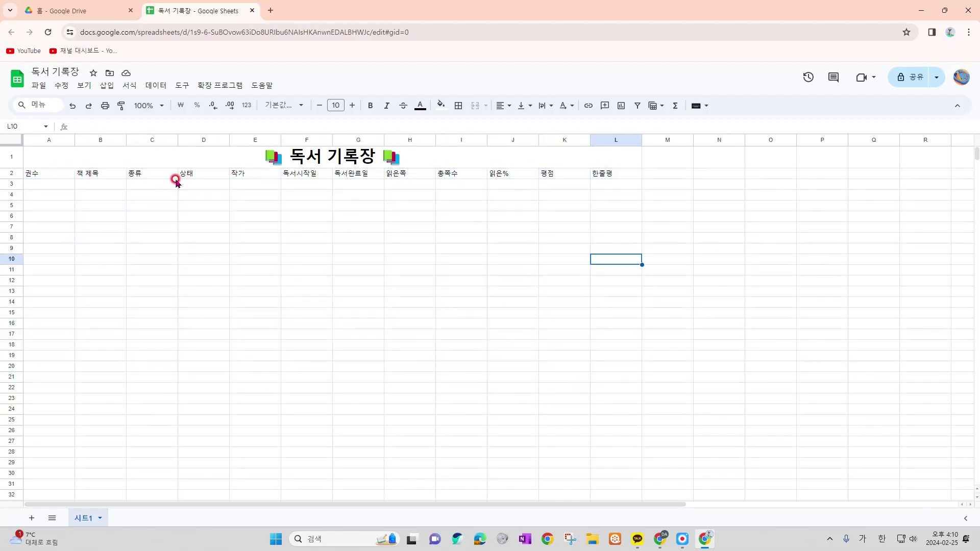
- Apply borders to all cells of columns A to L below the title row, and check them down the sheet
left_click(45, 138)
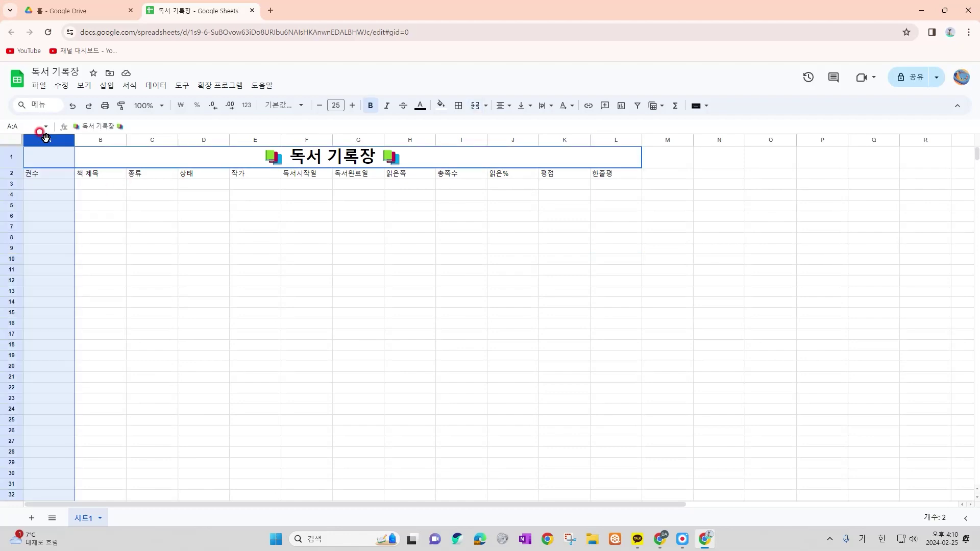
left_click(621, 139, "shift")
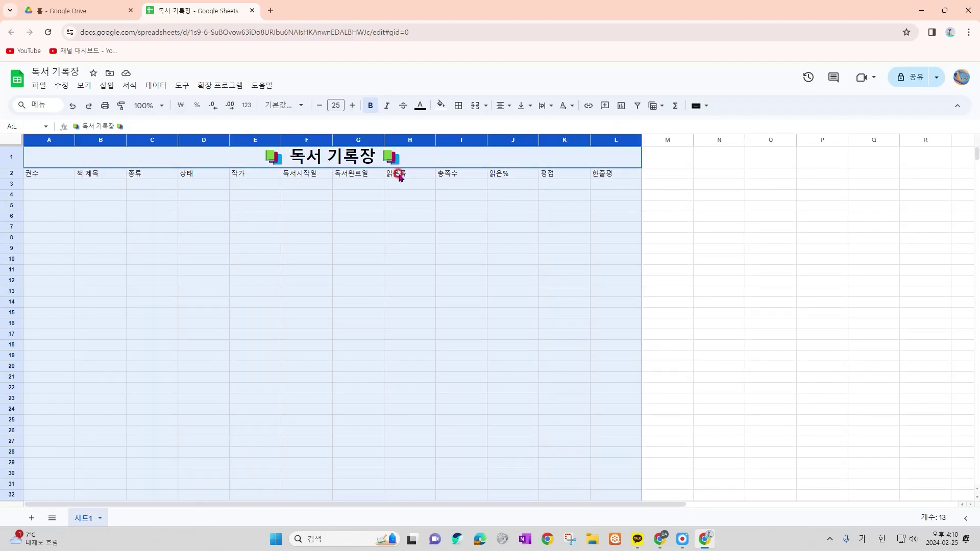
left_click(308, 160, "ctrl")
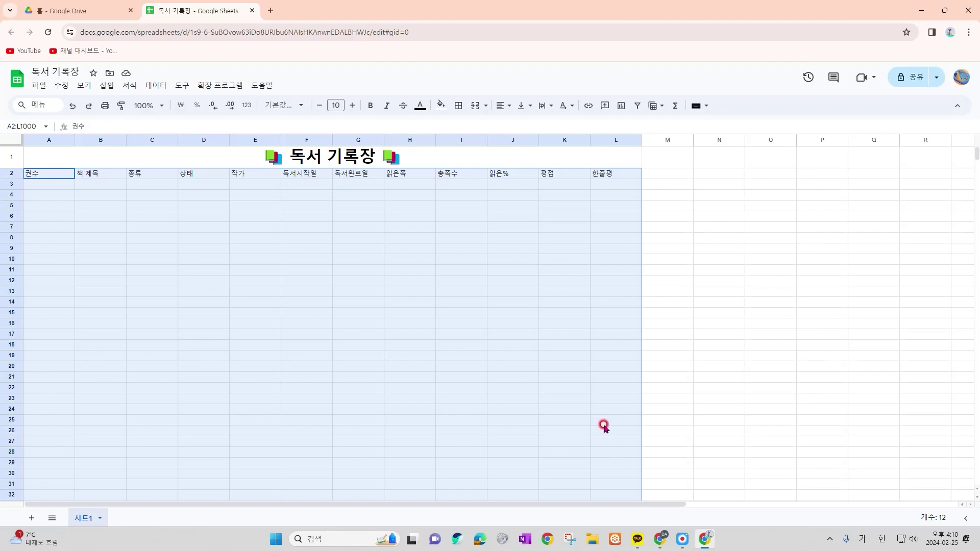
left_click(459, 105)
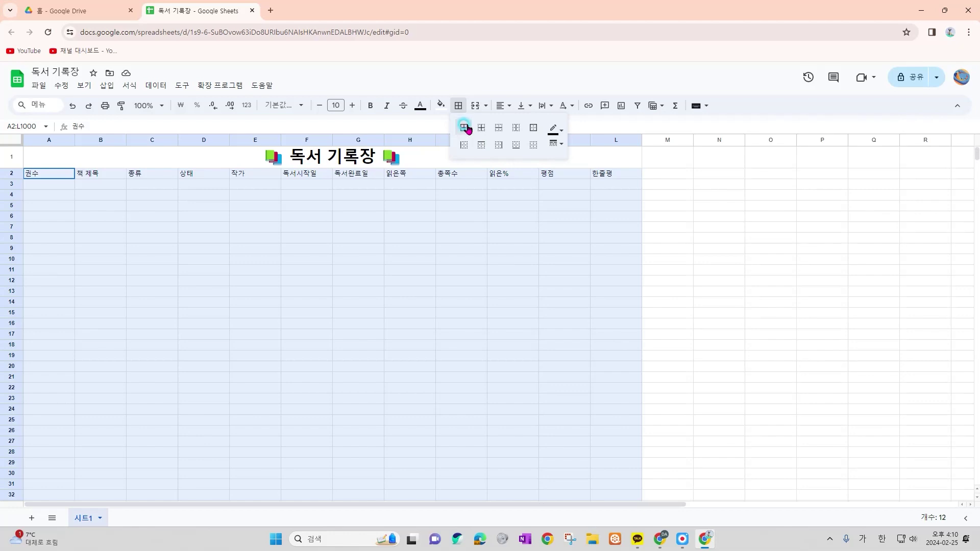
left_click(466, 129)
left_click(432, 226)
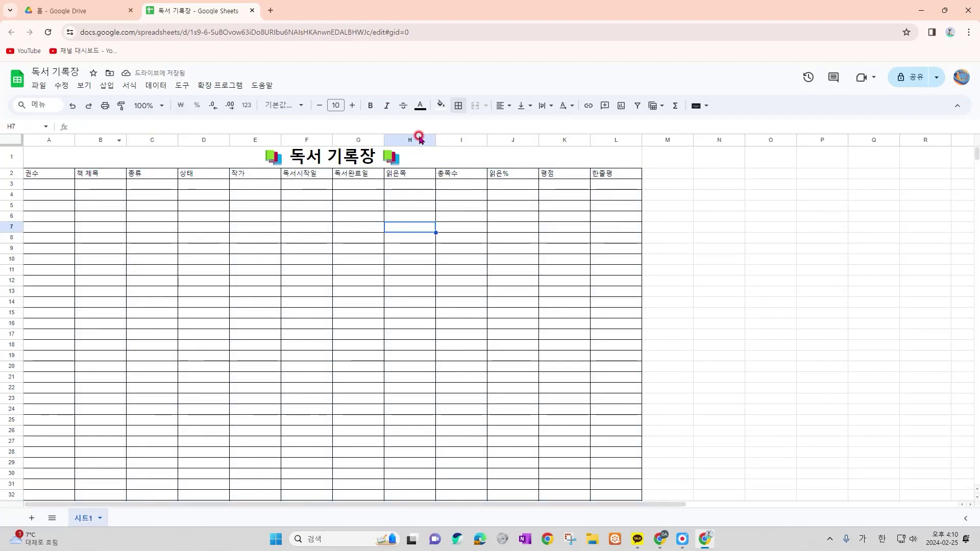
scroll(500, 212, "down", 5)
scroll(506, 210, "up", 5)
scroll(508, 211, "down", 5)
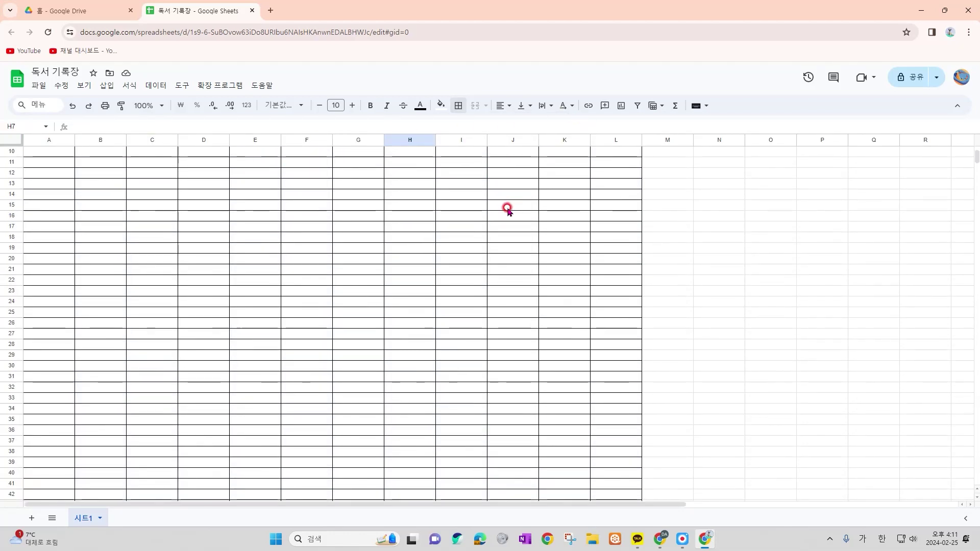
scroll(508, 210, "up", 5)
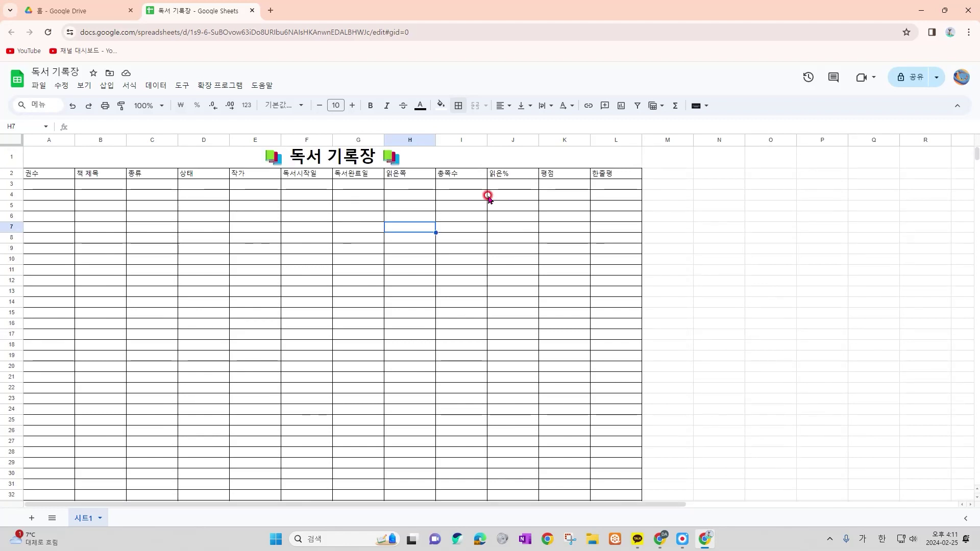
- Center the header cells A2 to L2, make them bold and fill them with light blue
left_click_drag(30, 174, 600, 175)
key("ctrl+shift+e")
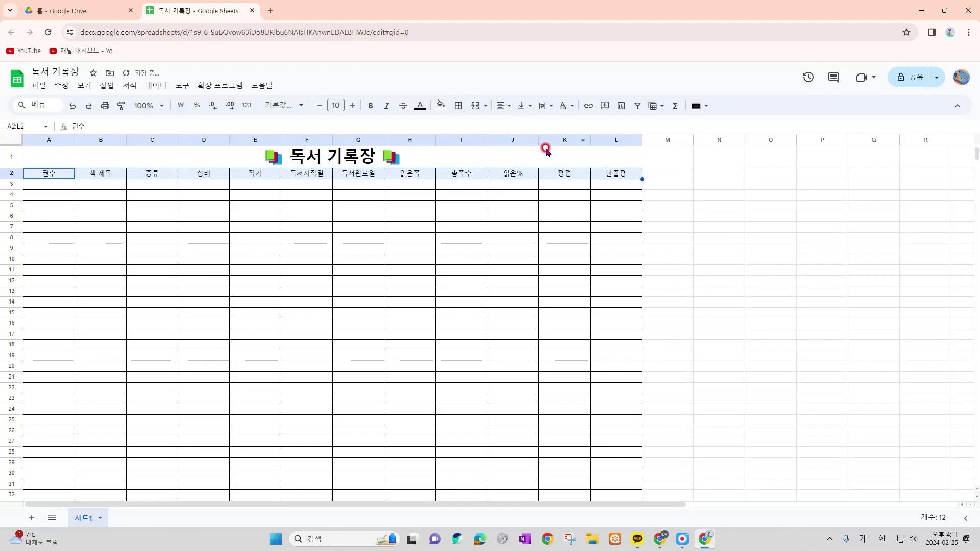
left_click(371, 109)
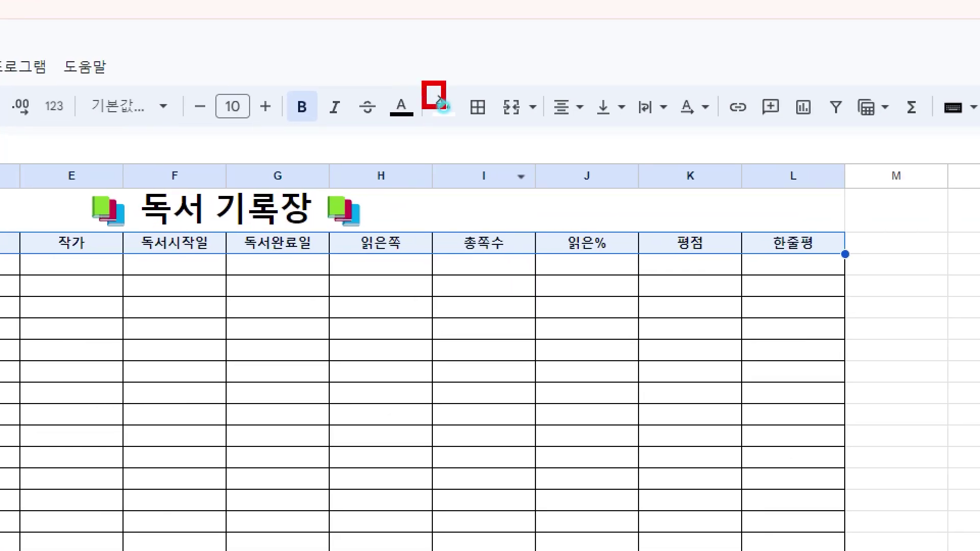
left_click(441, 105)
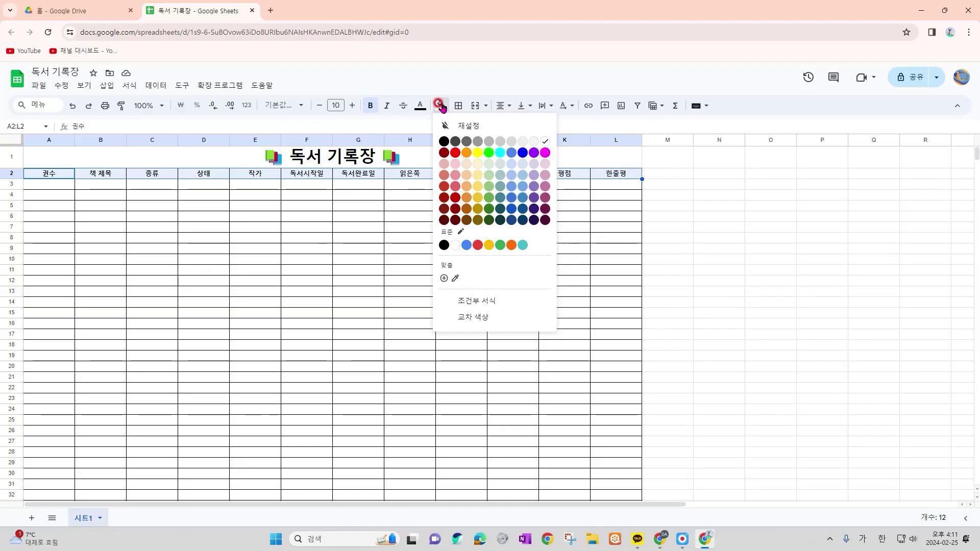
left_click(512, 175)
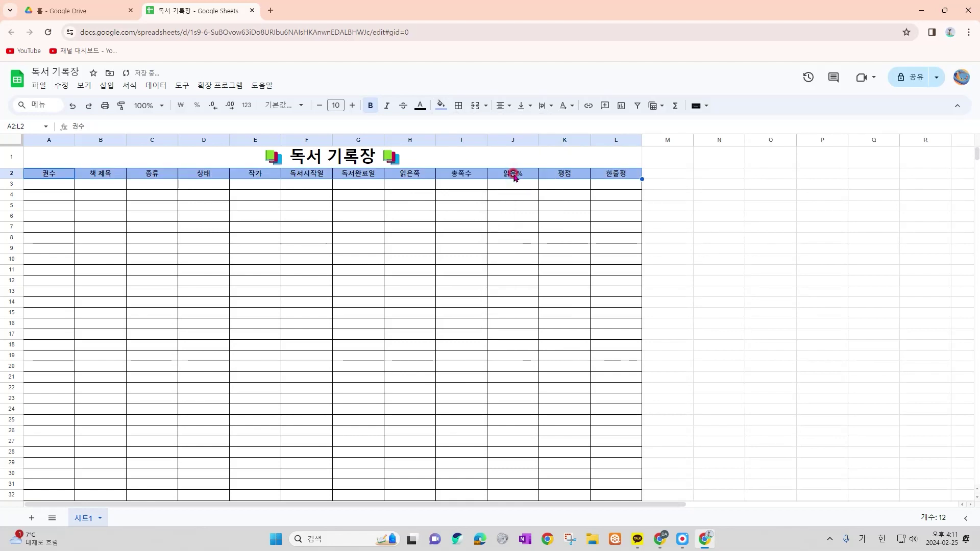
- Add a double-line bottom border under the header row A2 to L2
left_click(458, 106)
left_click(556, 145)
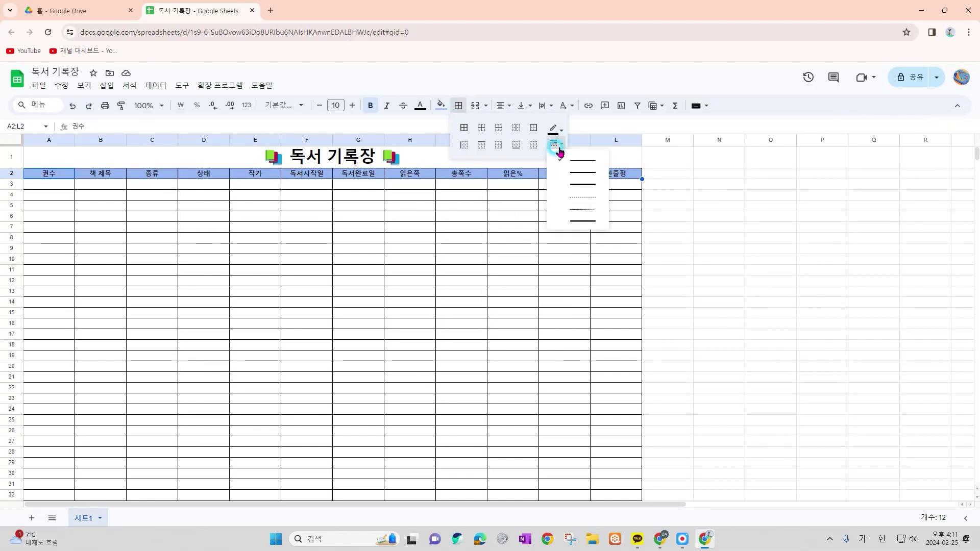
left_click(578, 220)
left_click(512, 150)
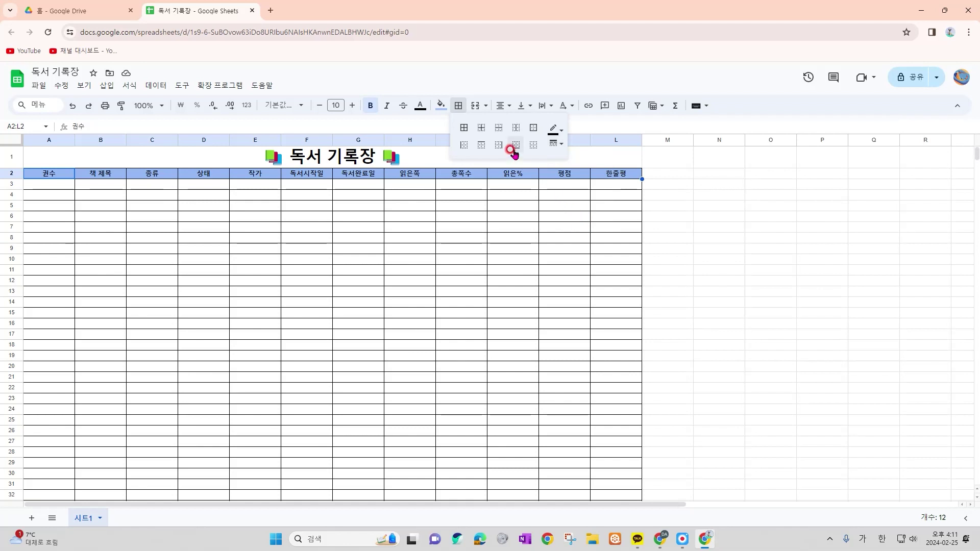
left_click(439, 195)
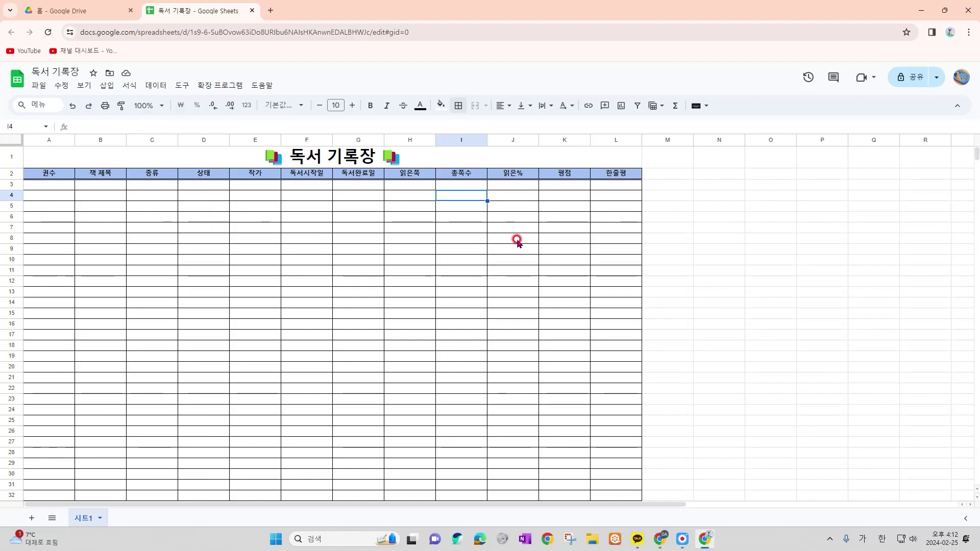
- Widen column L (한줄평) to several times its width and column B (책 제목) to about double
left_click(621, 174)
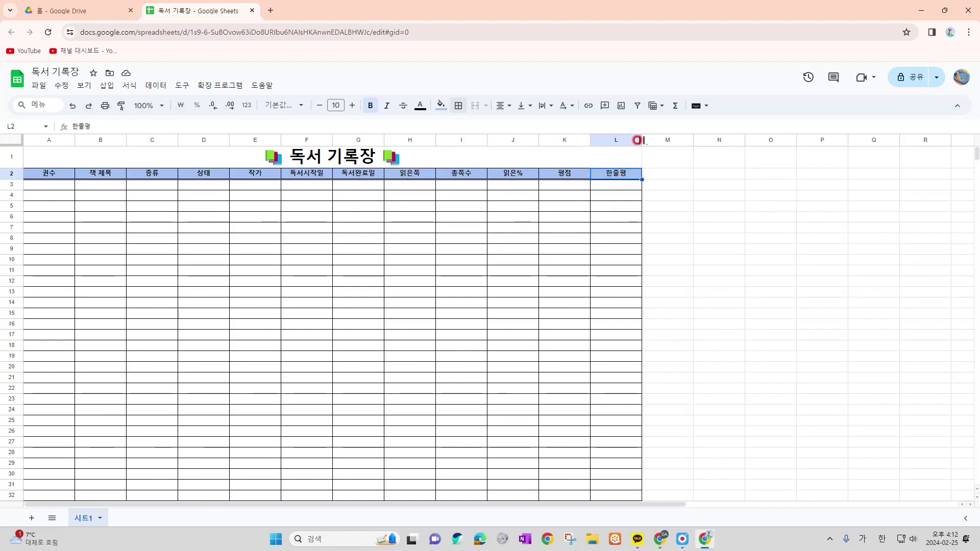
left_click_drag(638, 140, 881, 140)
left_click(203, 216)
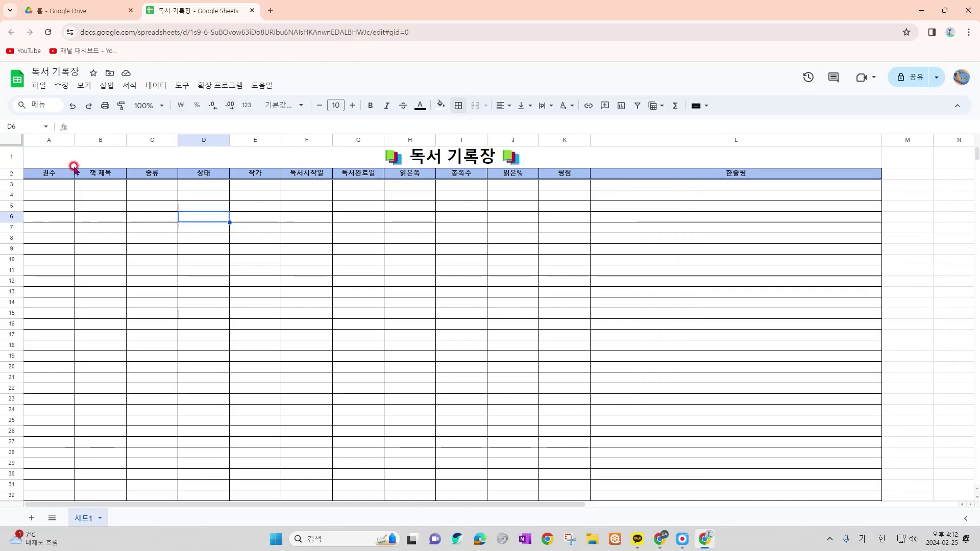
left_click_drag(126, 140, 186, 137)
- Enter 1 as the 권수 in A3 and the book title 낙원1 in B3
left_click(49, 184)
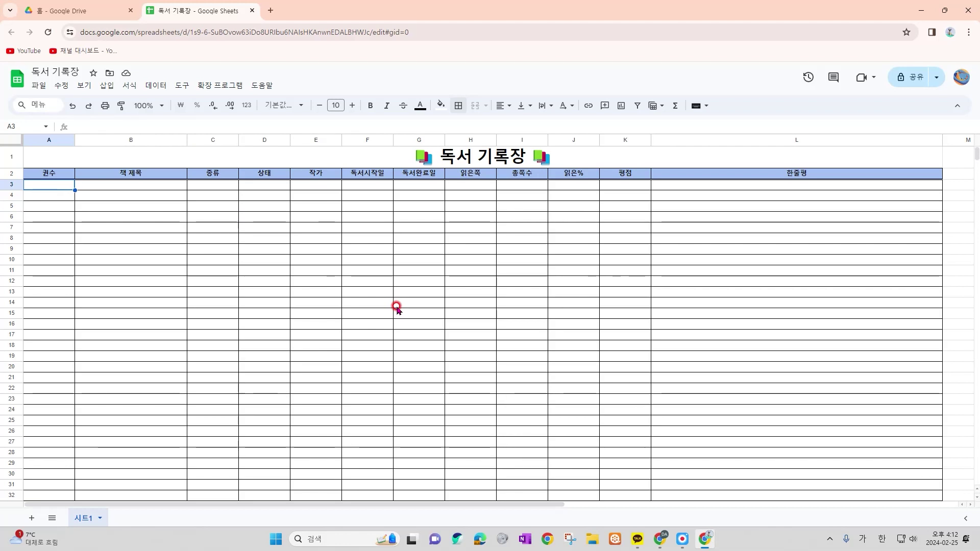
type("1")
key("Tab")
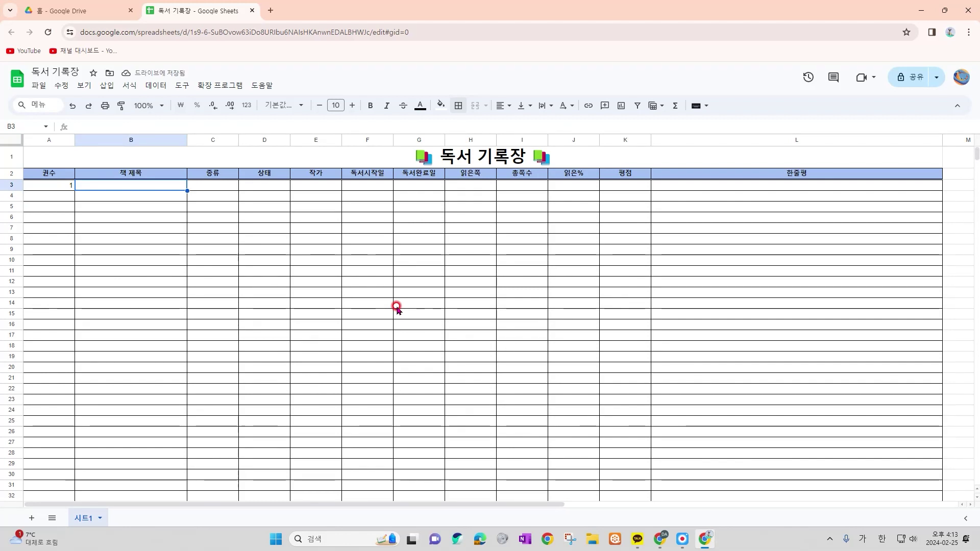
type("낙원1")
key("Tab")
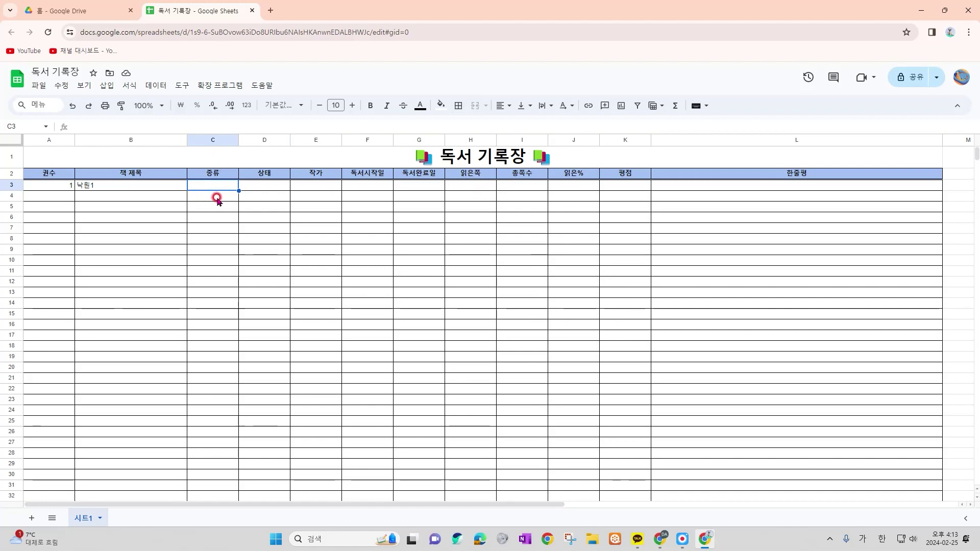
- Insert a dropdown in the 종류 cell C3 and name its first two options 소설 and 자기계발서서
left_click(106, 86)
left_click(157, 313)
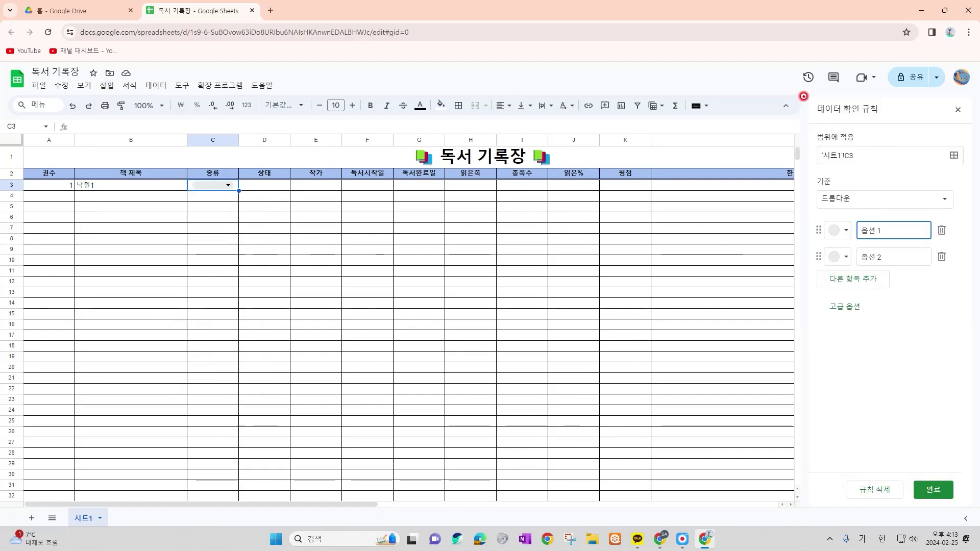
left_click_drag(804, 95, 892, 122)
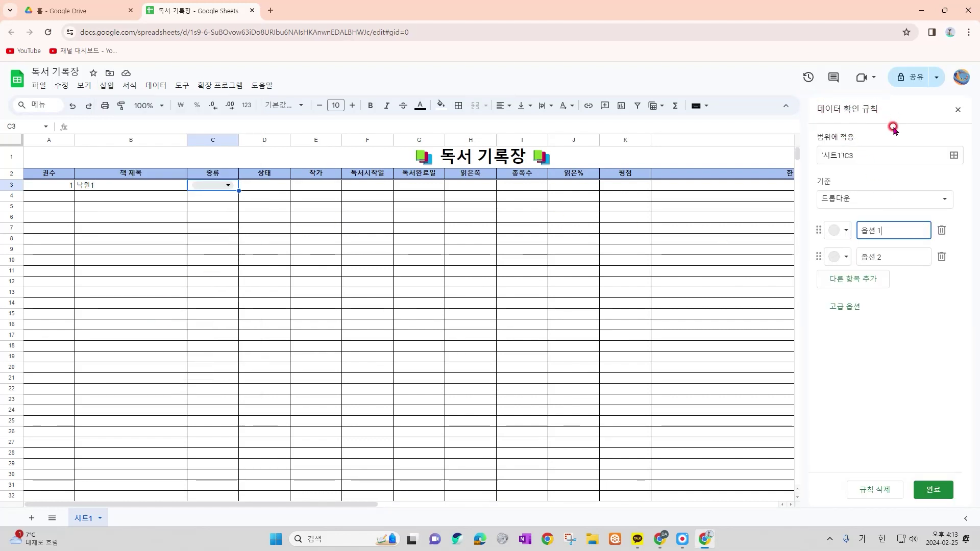
left_click_drag(897, 234, 821, 234)
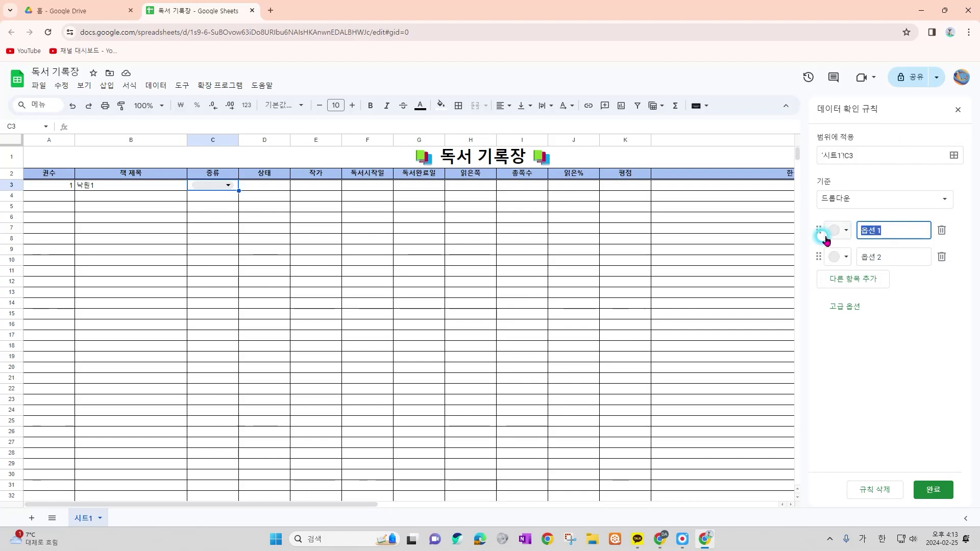
type("ㅅ설")
key("Tab")
key("Tab")
key("Tab")
key("Tab")
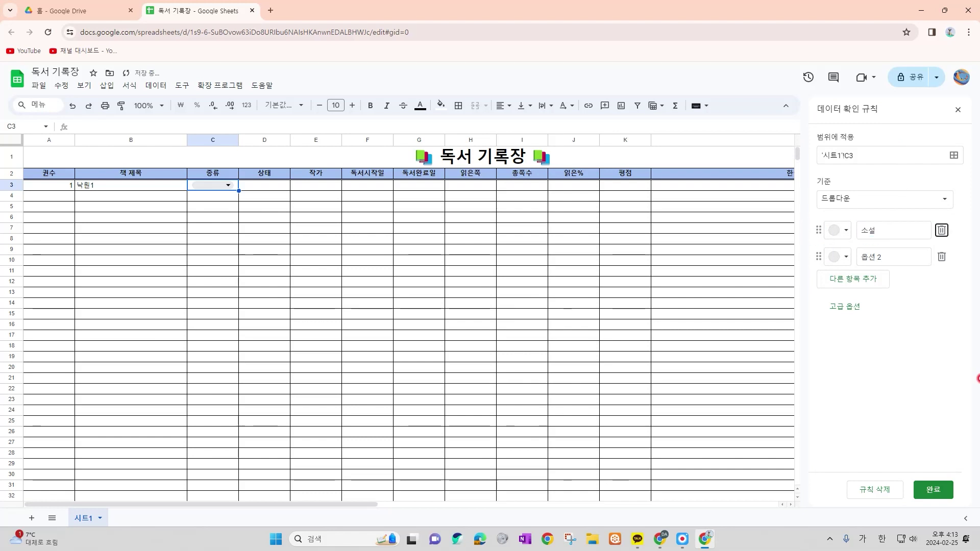
type("재")
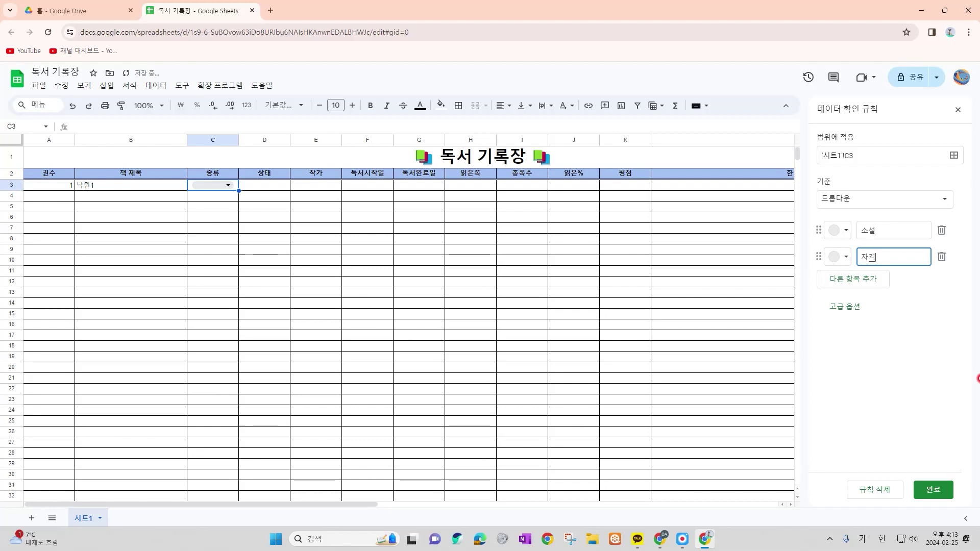
type("기계발서서")
- Add two more options to the C3 dropdown, 만화 and 인문학
left_click(887, 273)
type("만")
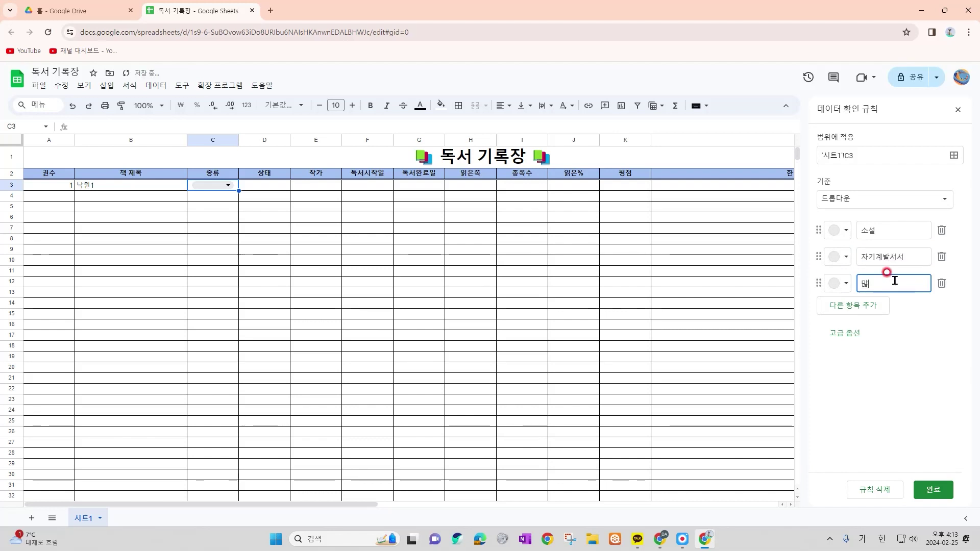
type("화")
left_click(911, 306)
type("이")
type("문학")
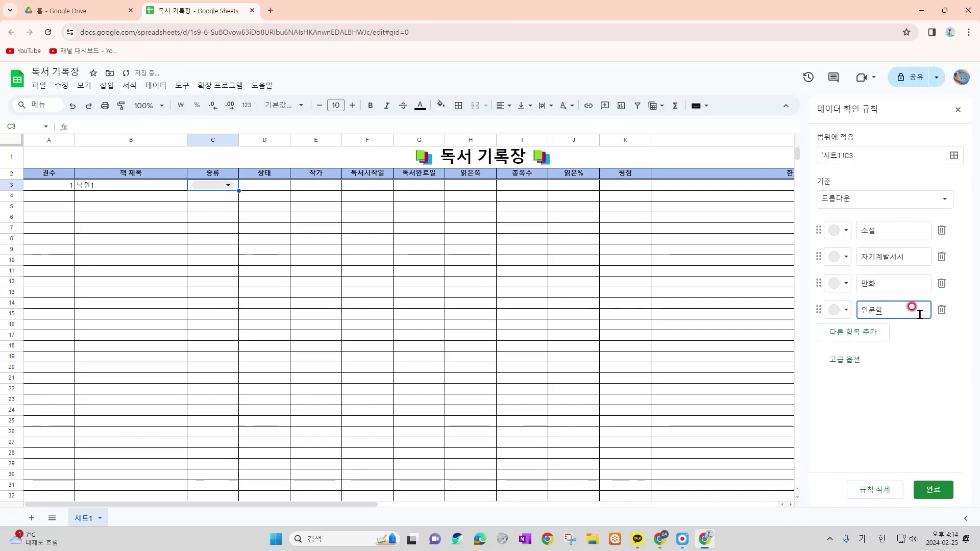
- Color the C3 dropdown options pink, yellow, green and blue in order, save the rule, and choose 소설 in the cell
left_click(847, 231)
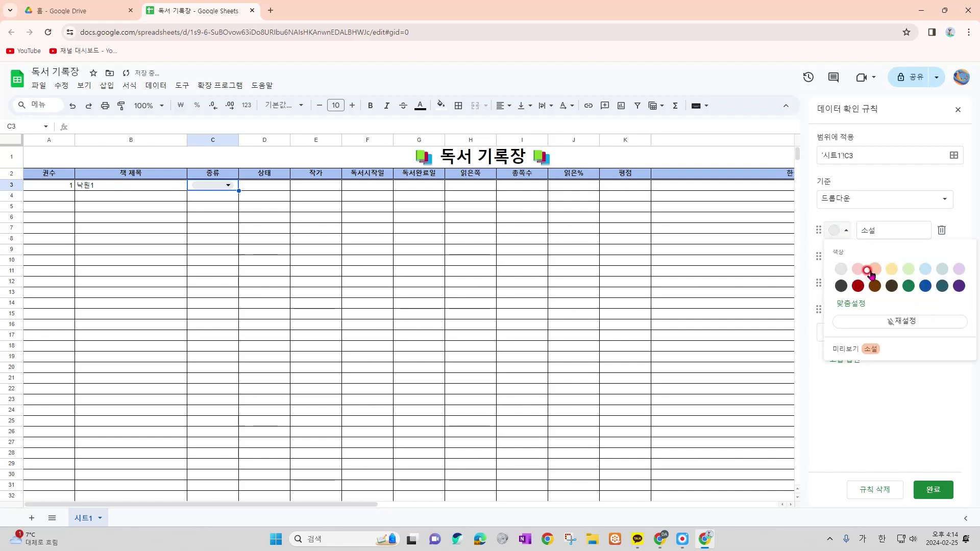
left_click(858, 269)
left_click(841, 257)
left_click(892, 296)
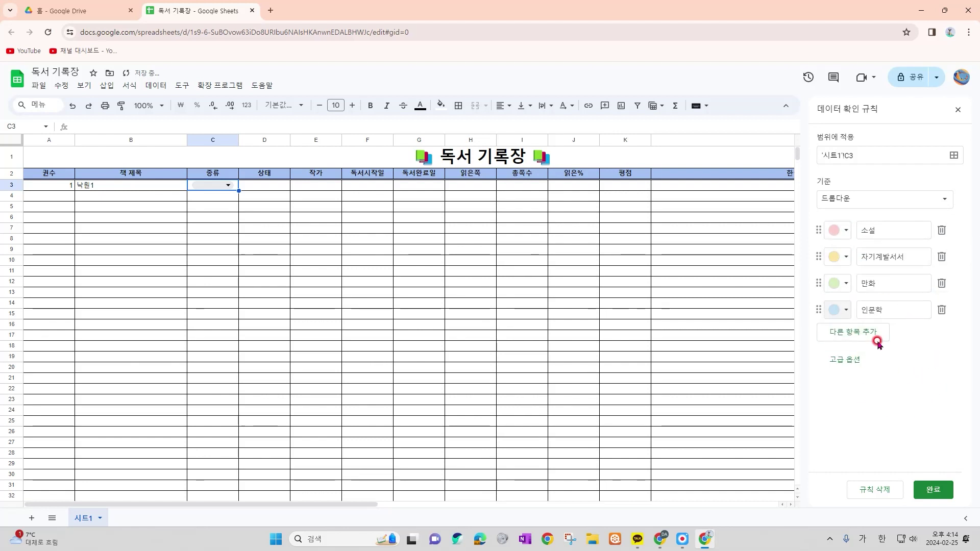
left_click(931, 491)
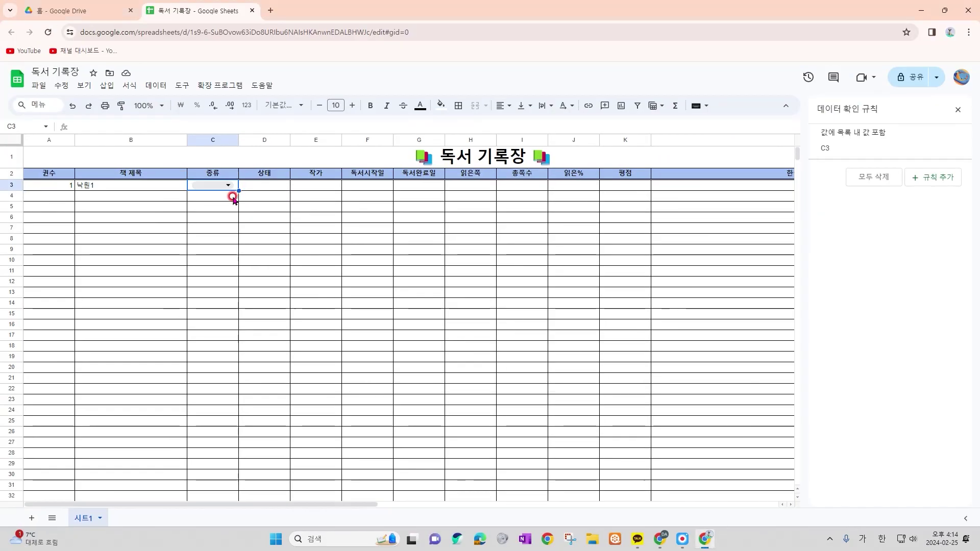
left_click(228, 185)
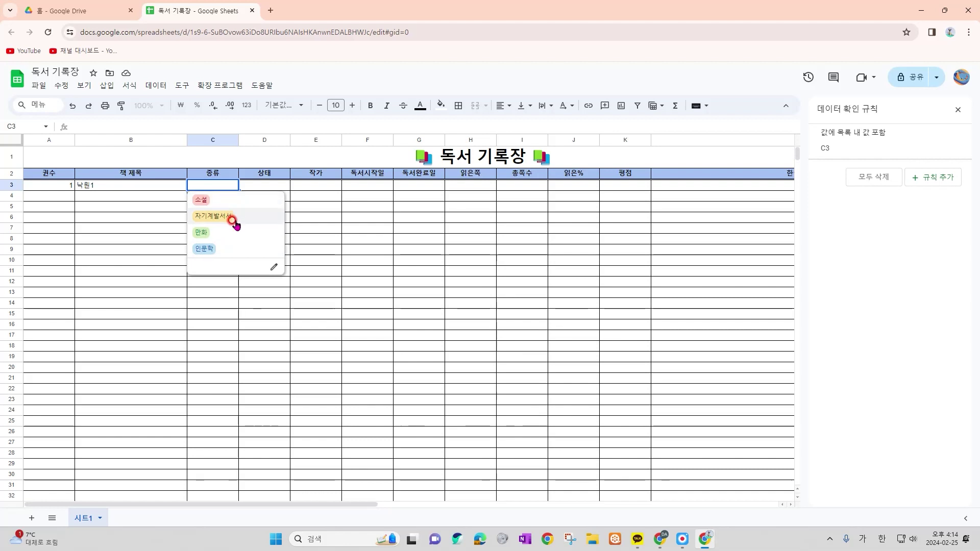
left_click(225, 200)
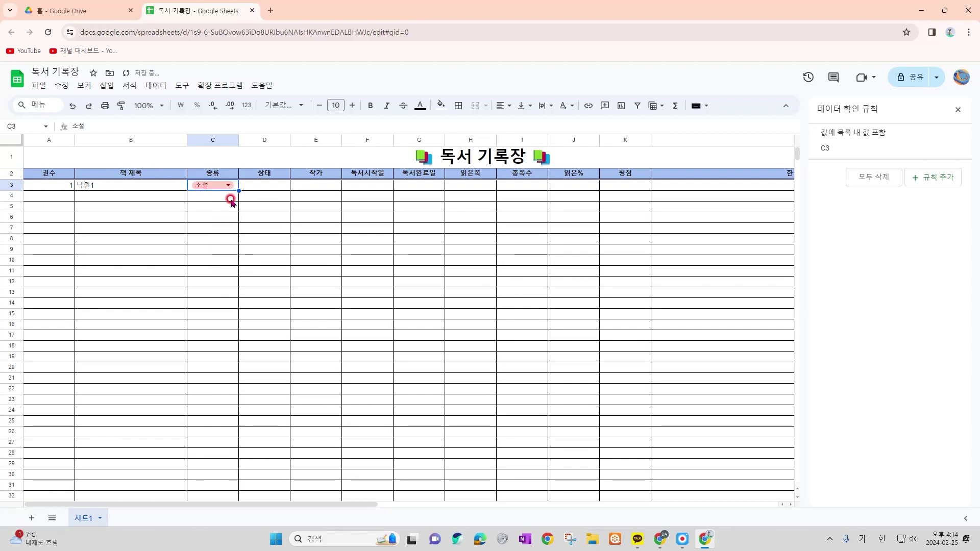
- Insert a dropdown in the 상태 cell D3 and name its two options 읽는중 and 완료
left_click(263, 187)
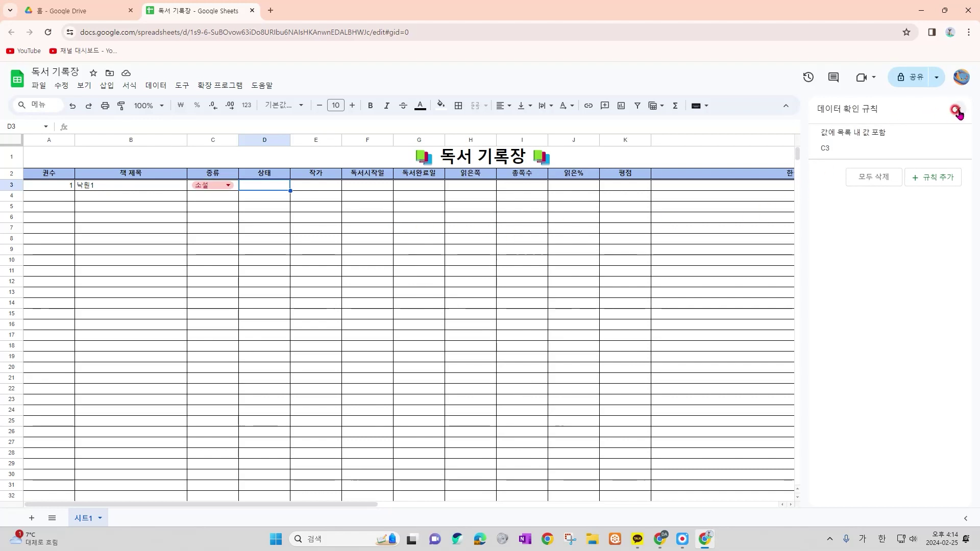
left_click(105, 86)
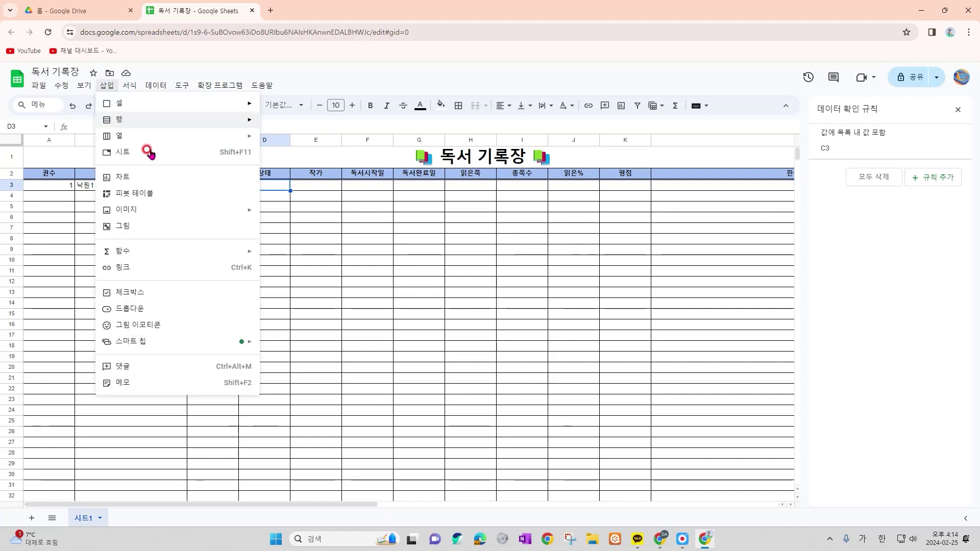
left_click(176, 305)
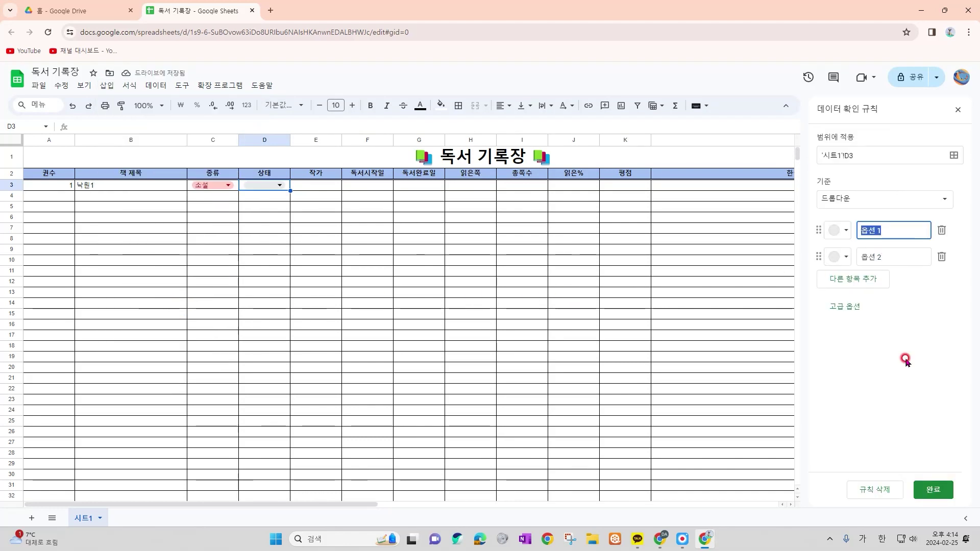
type("이ㄹㄱㄴㅡㄴㅈㅜㅇ")
key("Tab")
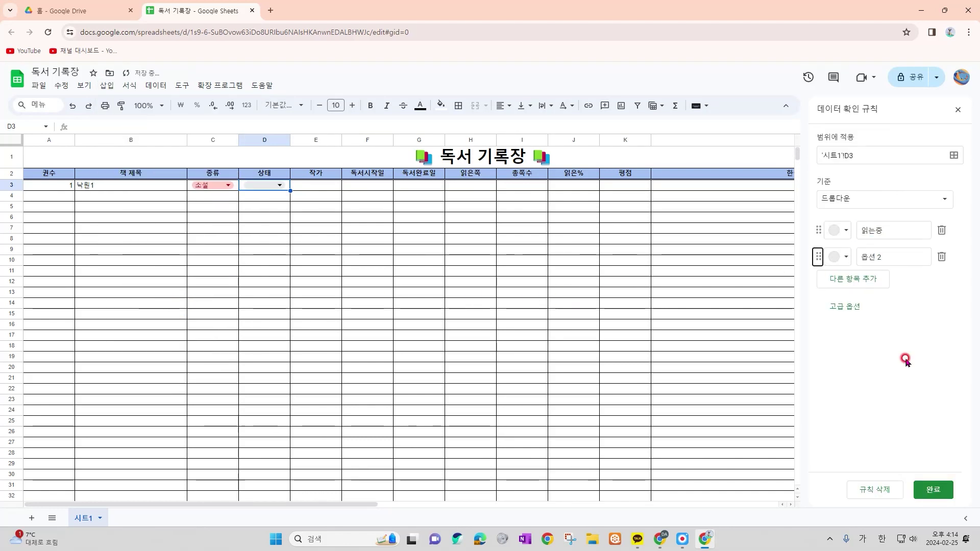
key("Tab")
type("완료")
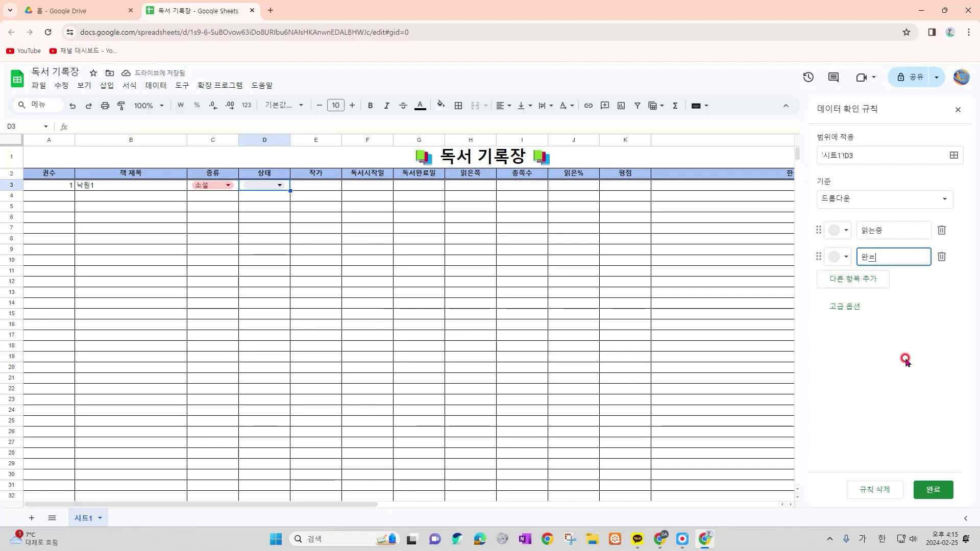
- Color the D3 dropdown options 읽는중 dark blue and 완료 dark purple, save the rule, and choose 읽는중 in the cell
left_click(840, 230)
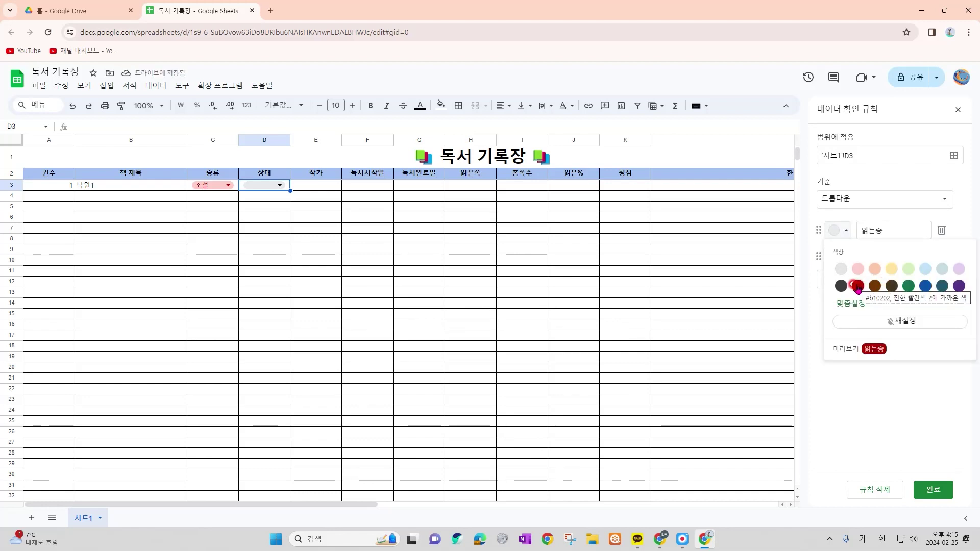
left_click(858, 286)
left_click(932, 490)
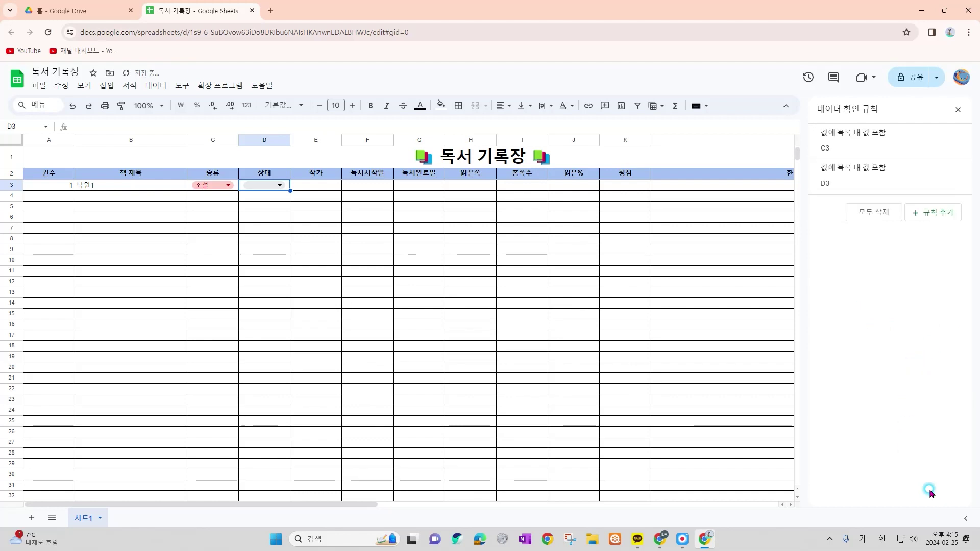
left_click(278, 189)
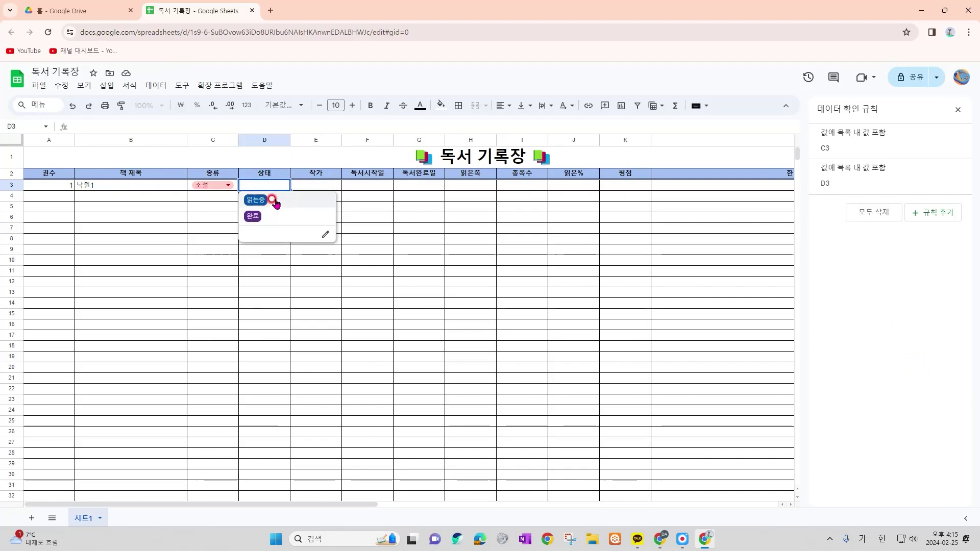
left_click(255, 200)
- Enter 미야베 미유키 as the 작가 in E3
left_click(313, 186)
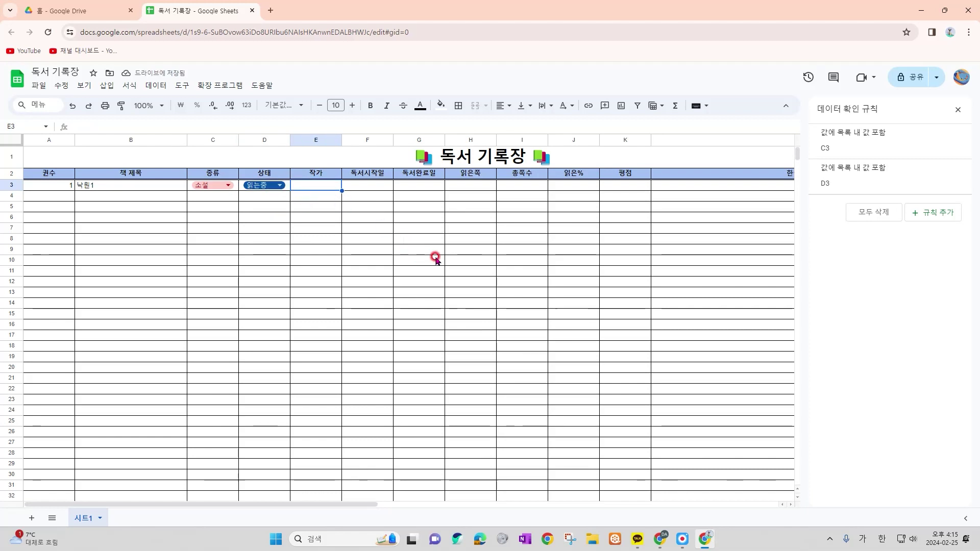
type("미야베 미유키")
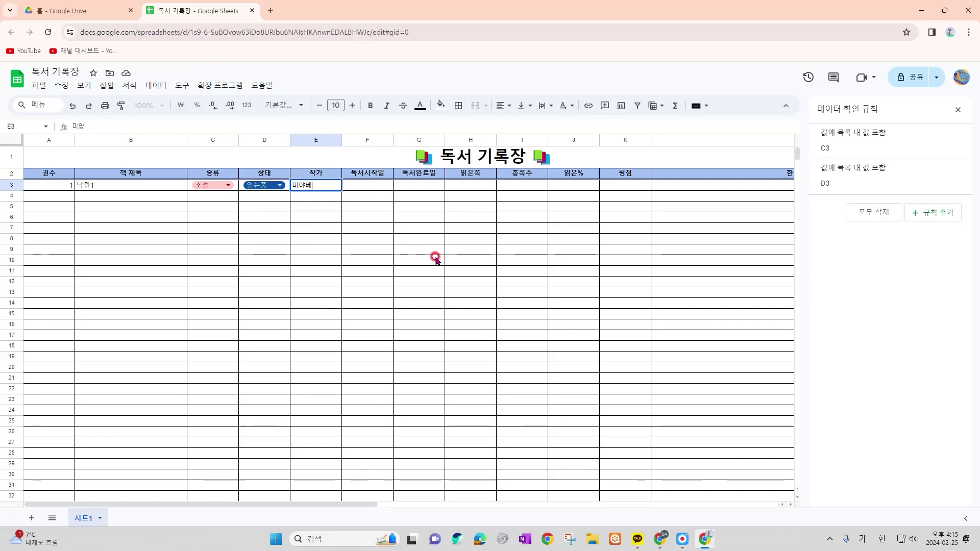
key("Tab")
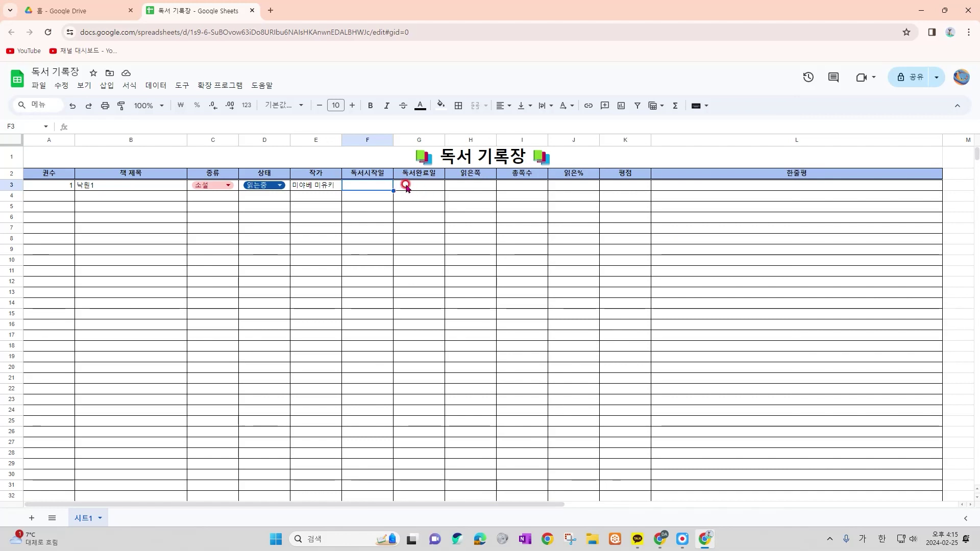
- Insert today's date, 2024. 2. 25, as the 독서시작일 in F3 using the @ date suggestions
type("@")
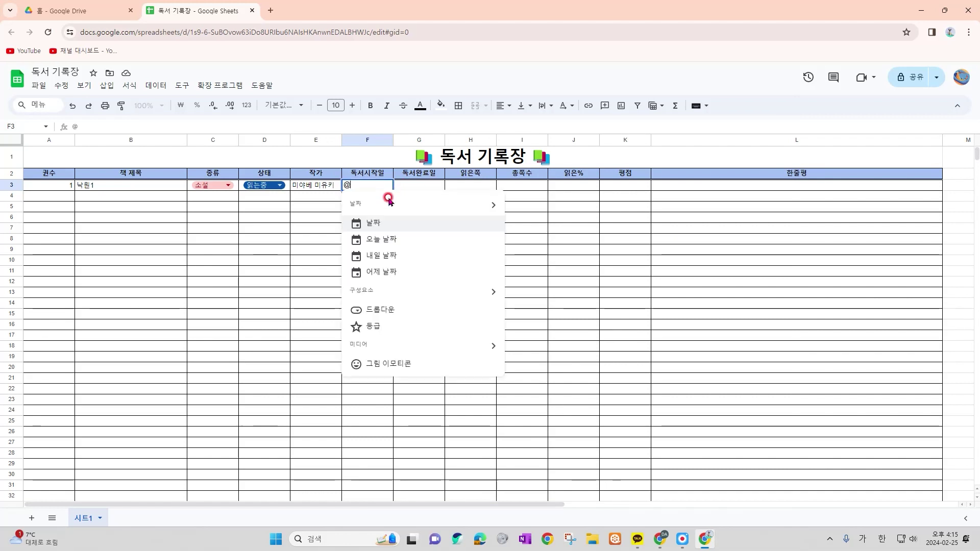
left_click(396, 240)
left_click(404, 218)
left_click(372, 186)
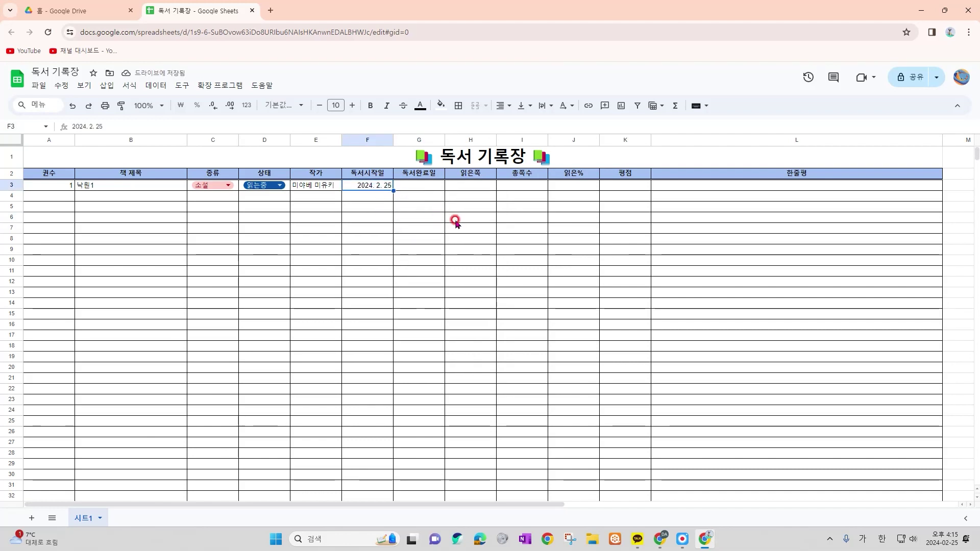
key("Right")
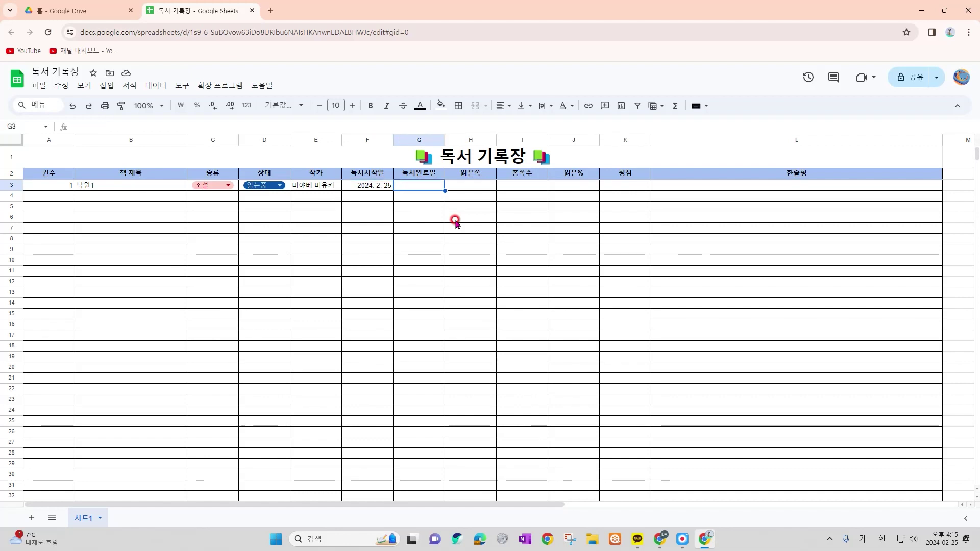
type("@")
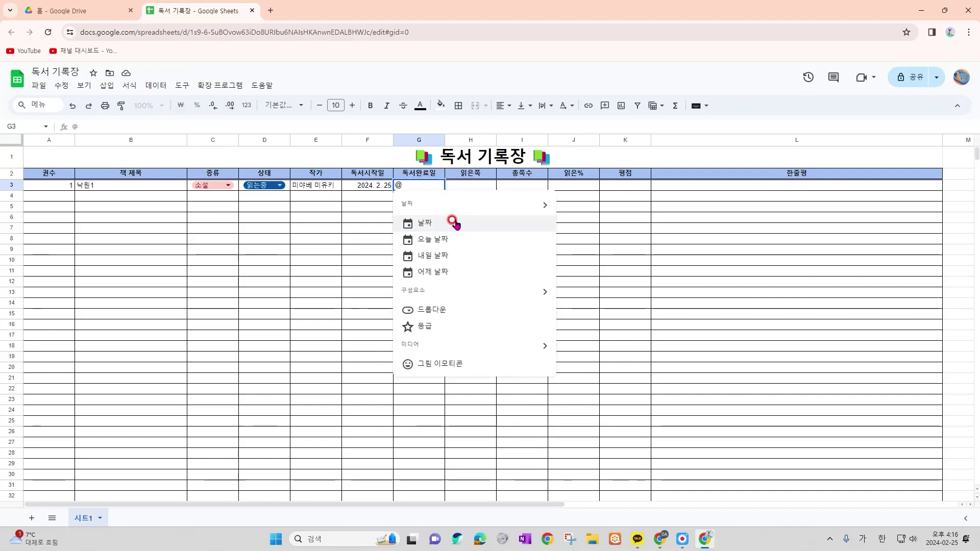
key("Escape")
- Enter 446 as the 총쪽수 in I3 and 40 as the 읽은쪽 in H3
key("Right")
key("Right")
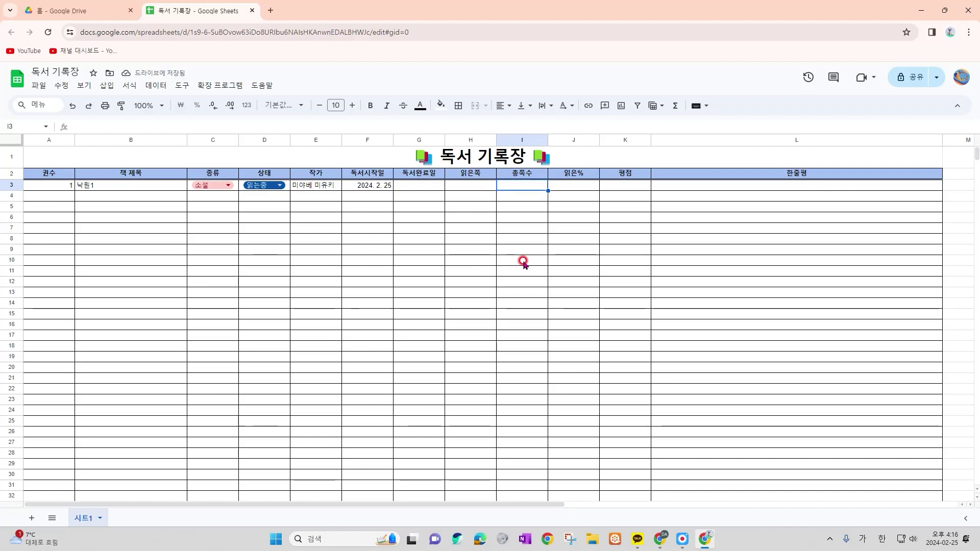
key("Right")
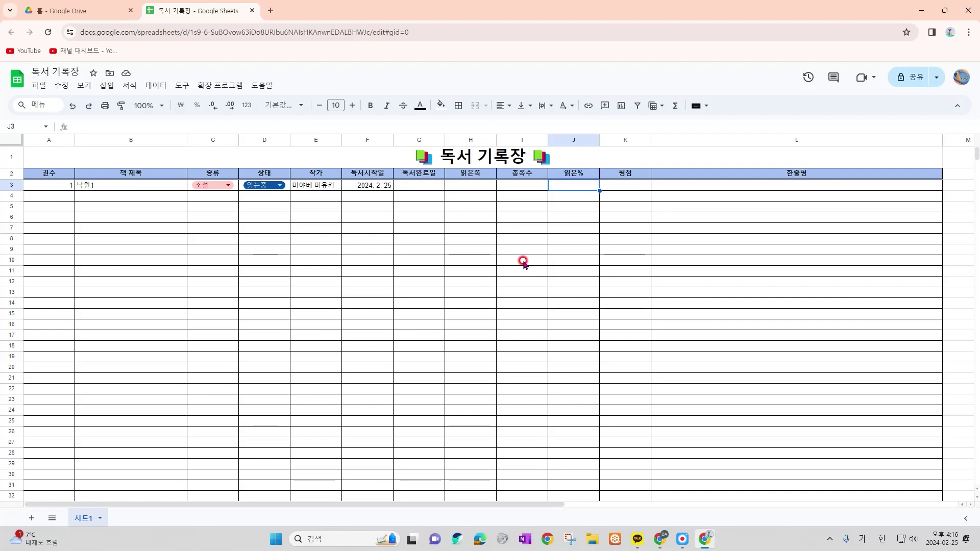
key("Left")
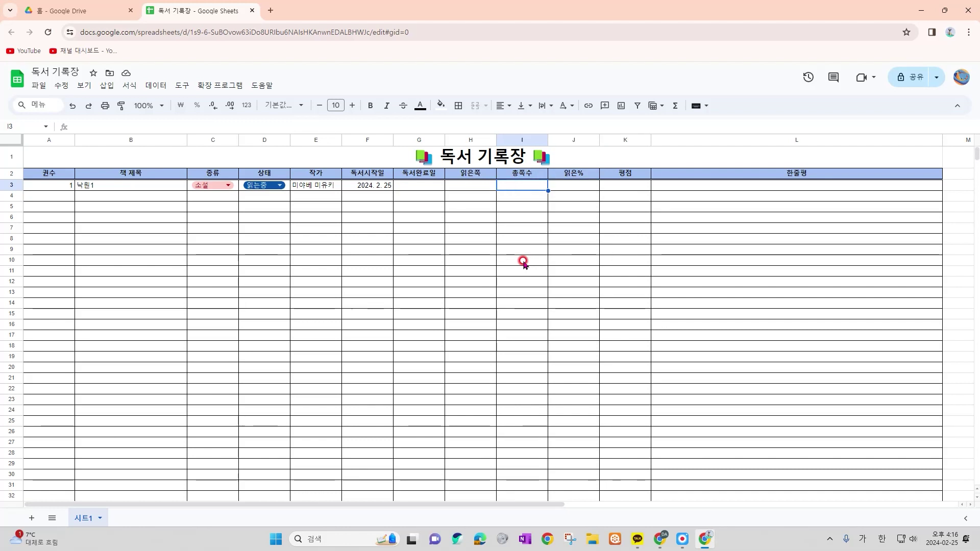
type("446")
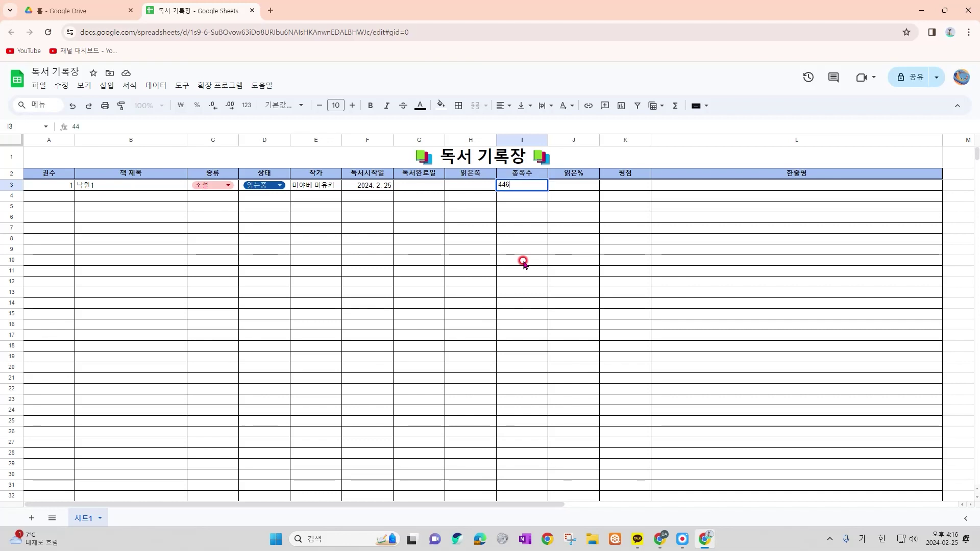
key("Return")
key("Up")
key("Left")
type("40")
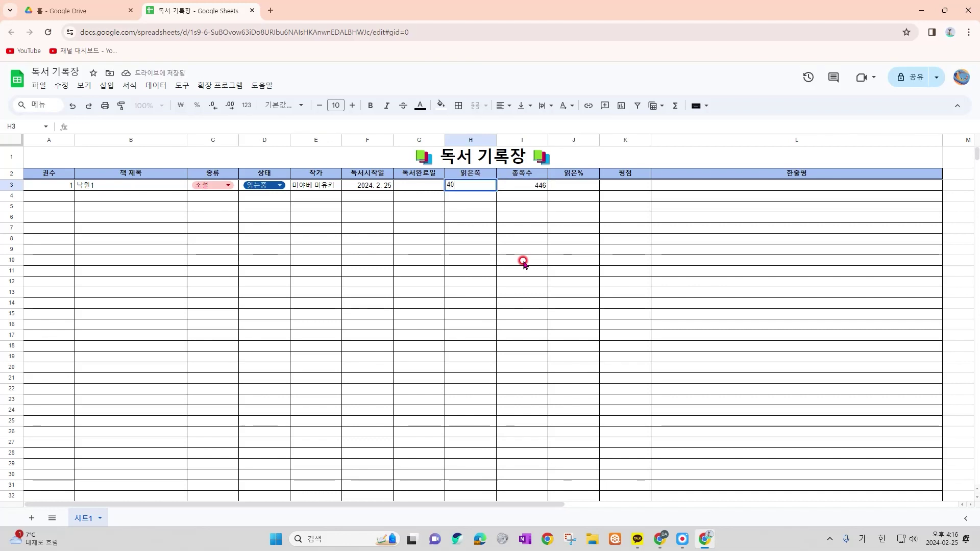
key("Return")
- Enter the formula =H3/I3 in the 읽은% cell J3 to divide the pages read by the total pages
key("Right")
key("Right")
key("Up")
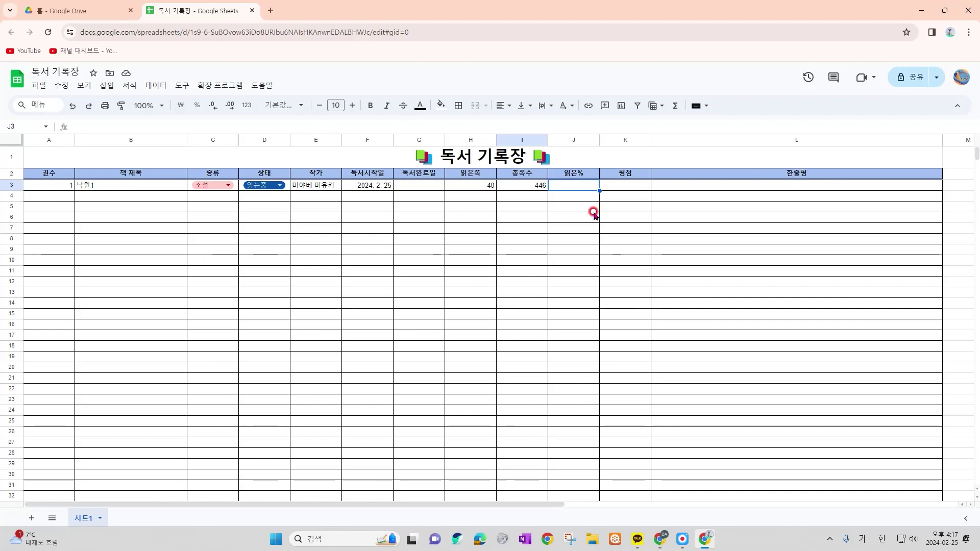
type("=")
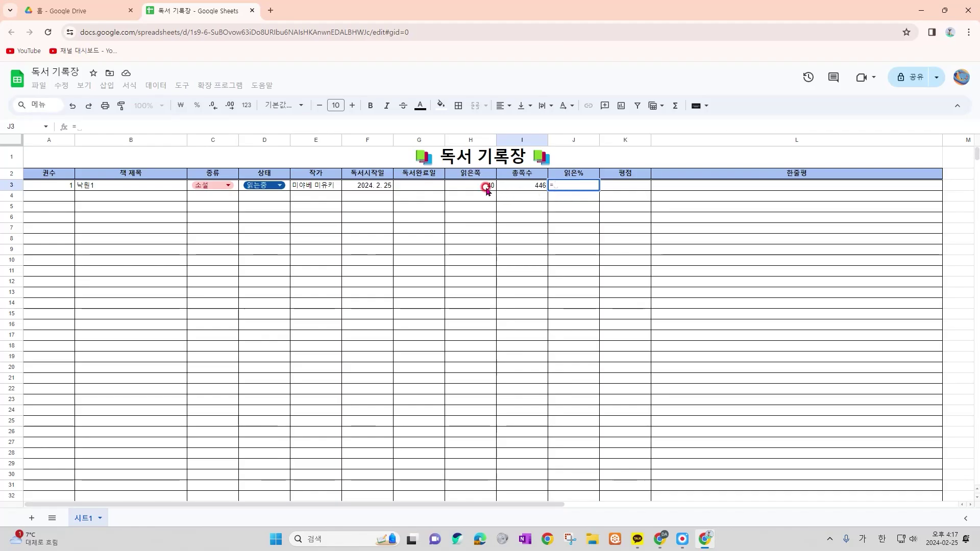
left_click(486, 189)
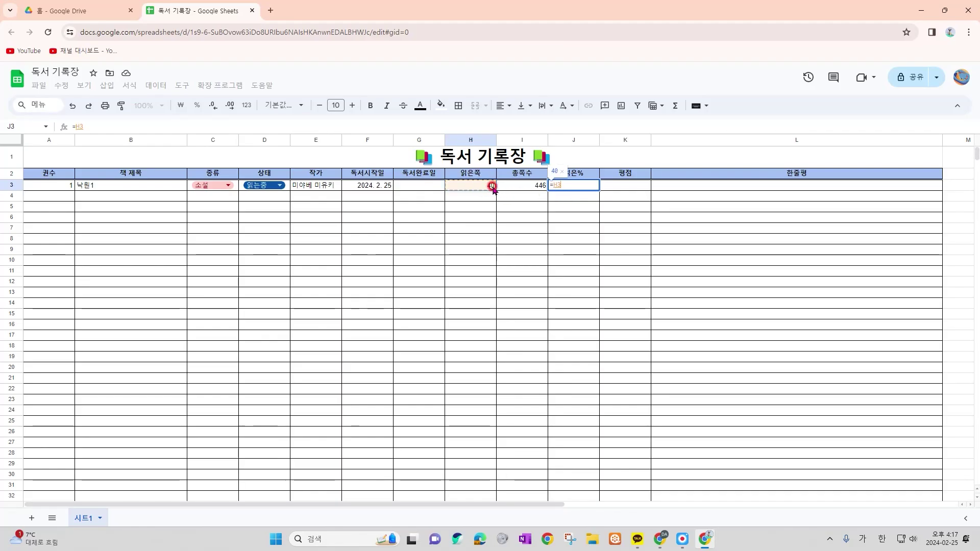
type("/")
left_click(518, 189)
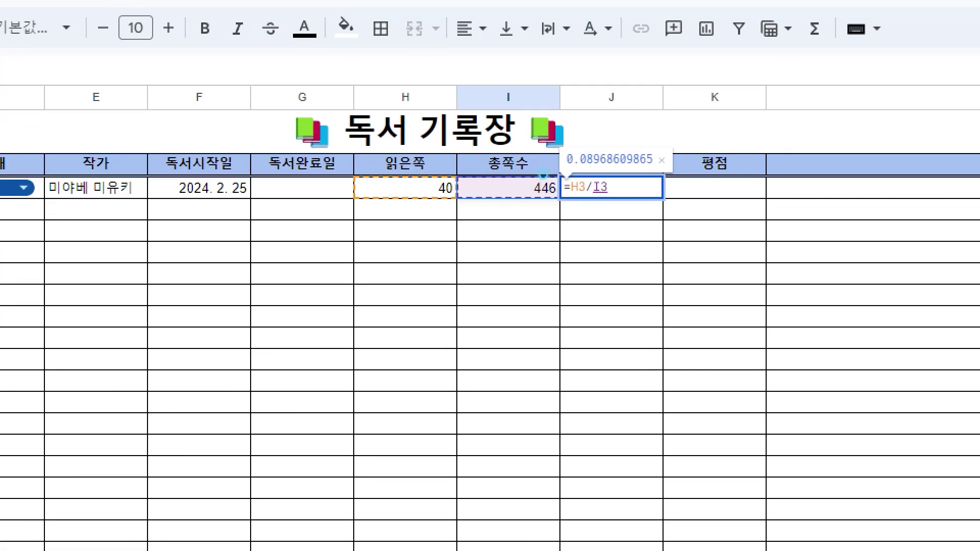
key("Return")
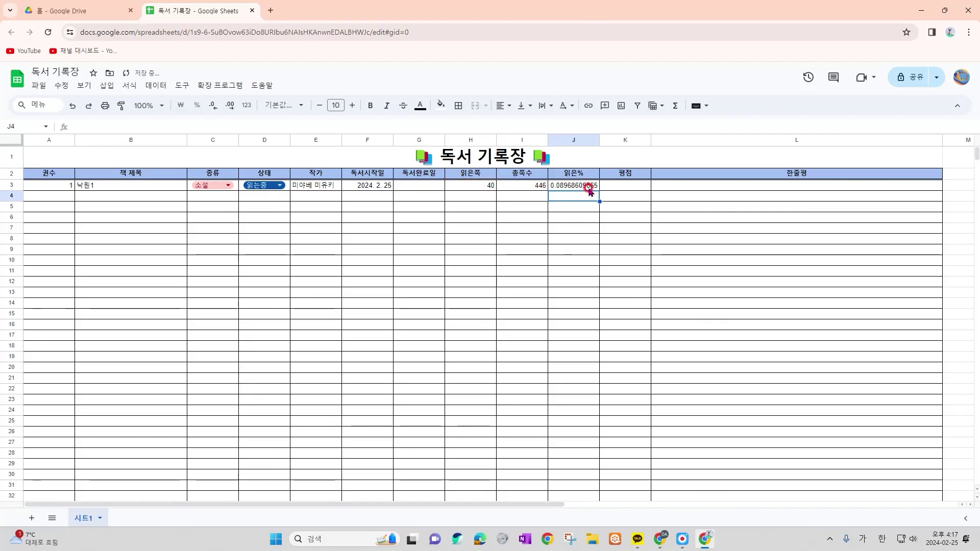
- Format the 읽은% value in J3 as a percentage
left_click(589, 186)
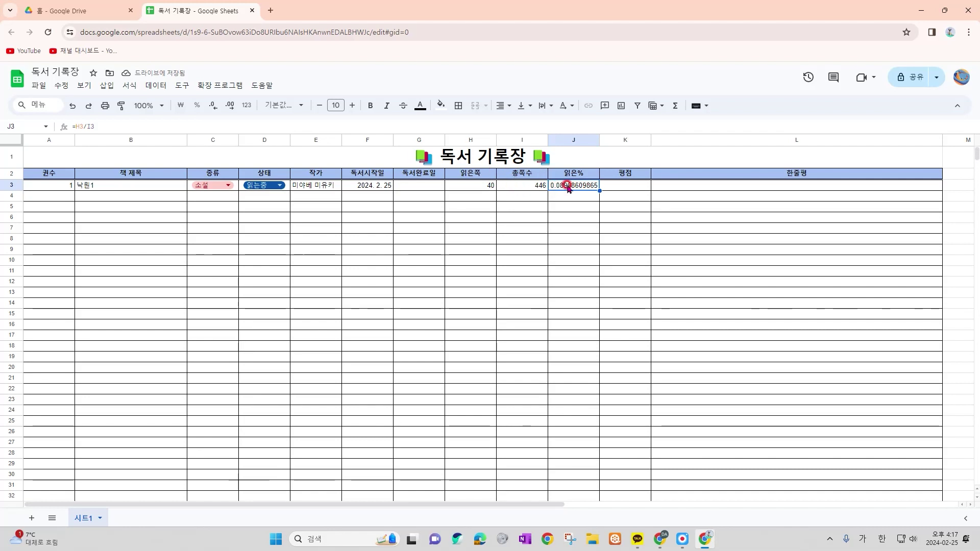
left_click(196, 107)
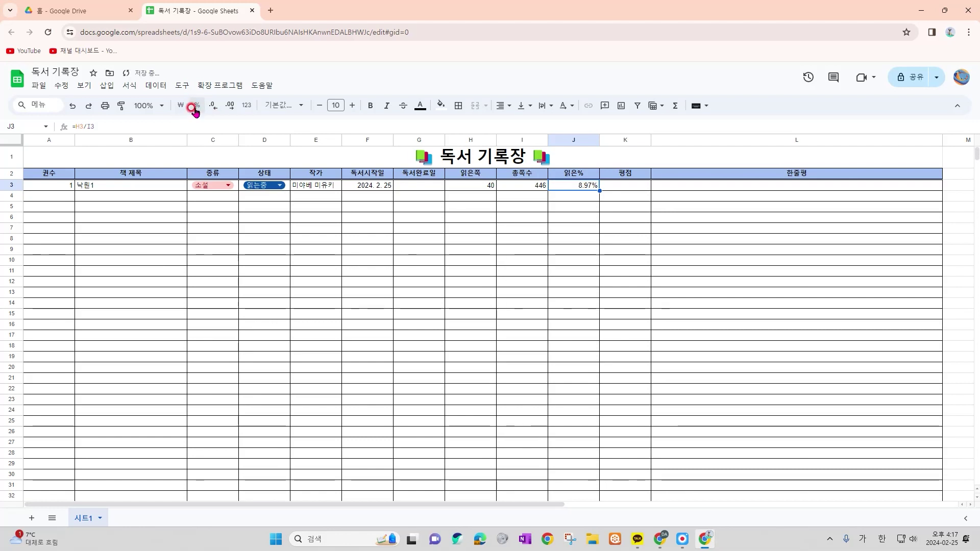
left_click(573, 199)
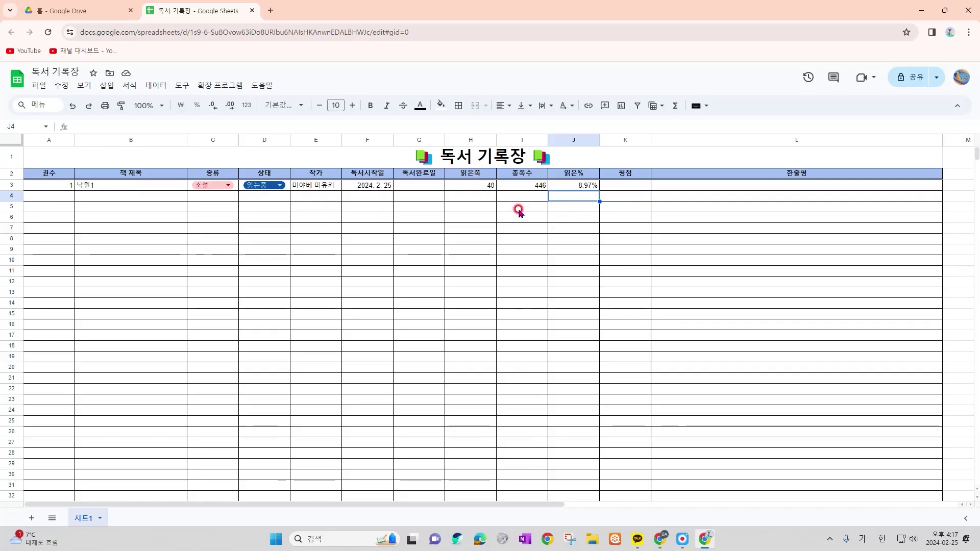
- Change the 읽은쪽 value in H3 to 80 and check the recalculated 읽은% cell
left_click(489, 187)
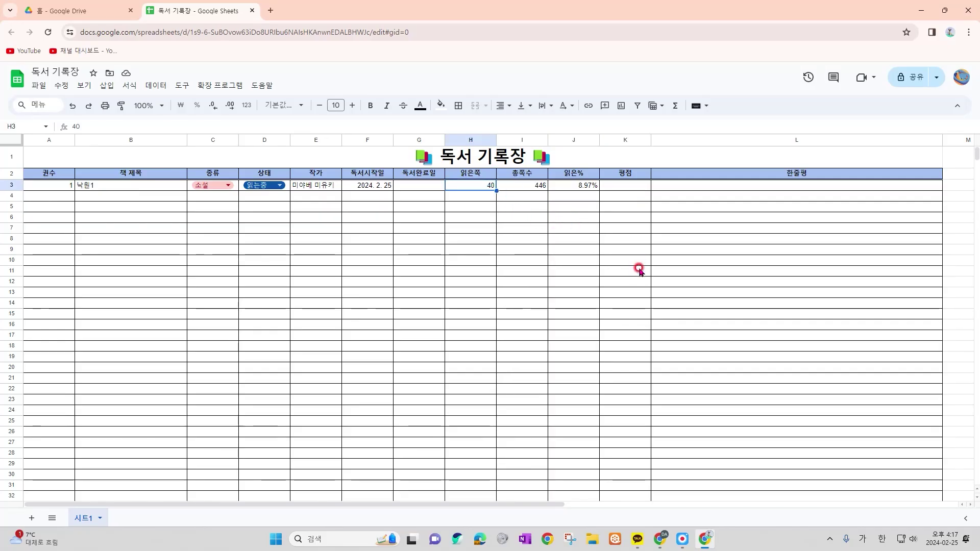
type("80")
key("Return")
key("Right")
key("Right")
key("Up")
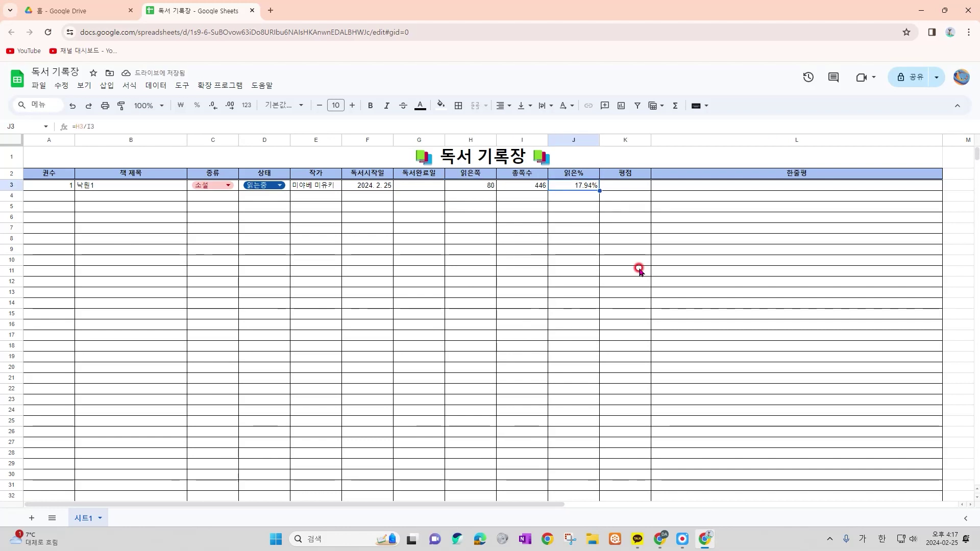
- Insert a 등급 (rating) smart chip in the 평점 cell K3
key("Right")
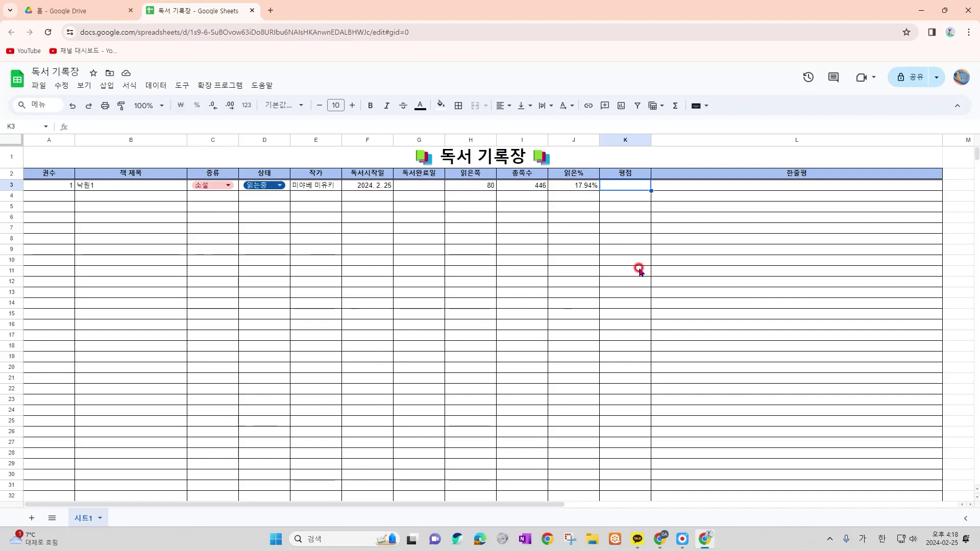
left_click(105, 88)
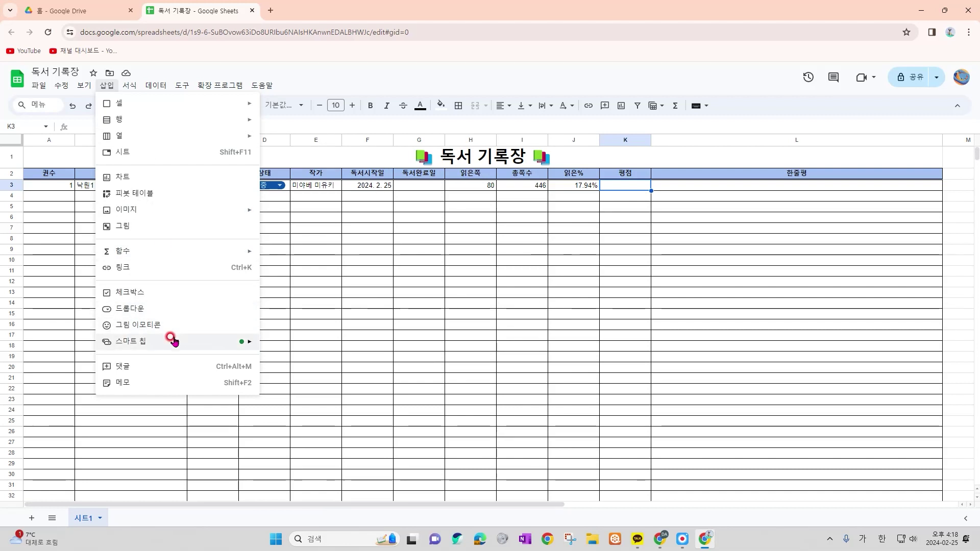
mouse_move(173, 340)
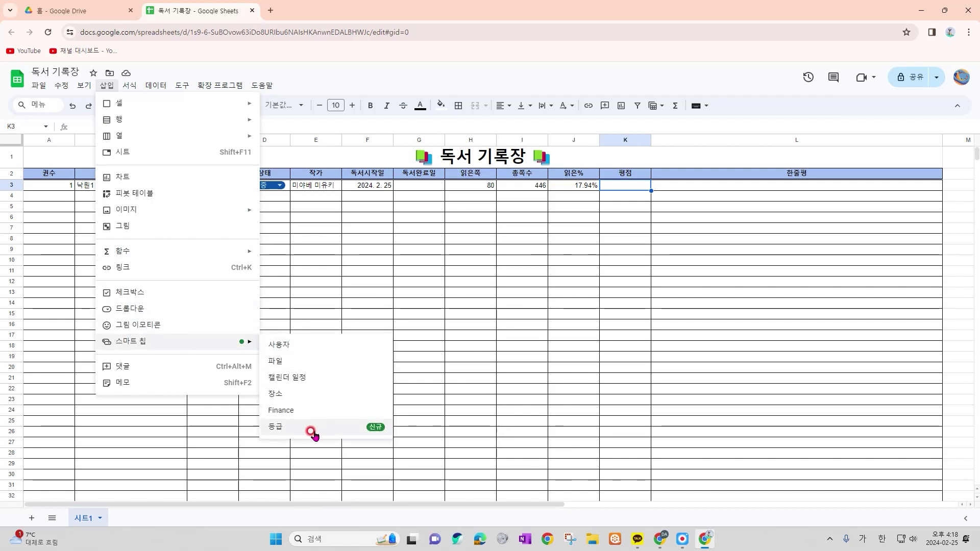
left_click(286, 427)
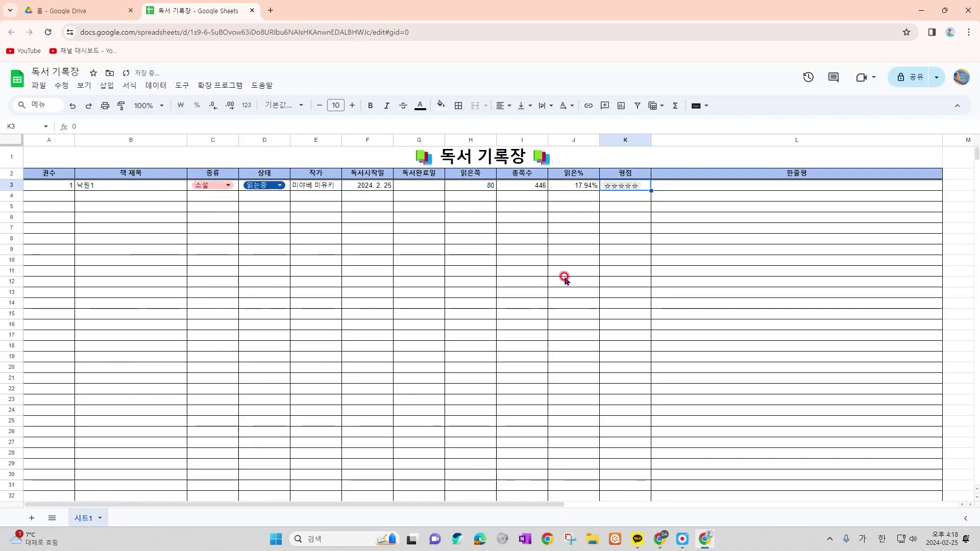
left_click(631, 200)
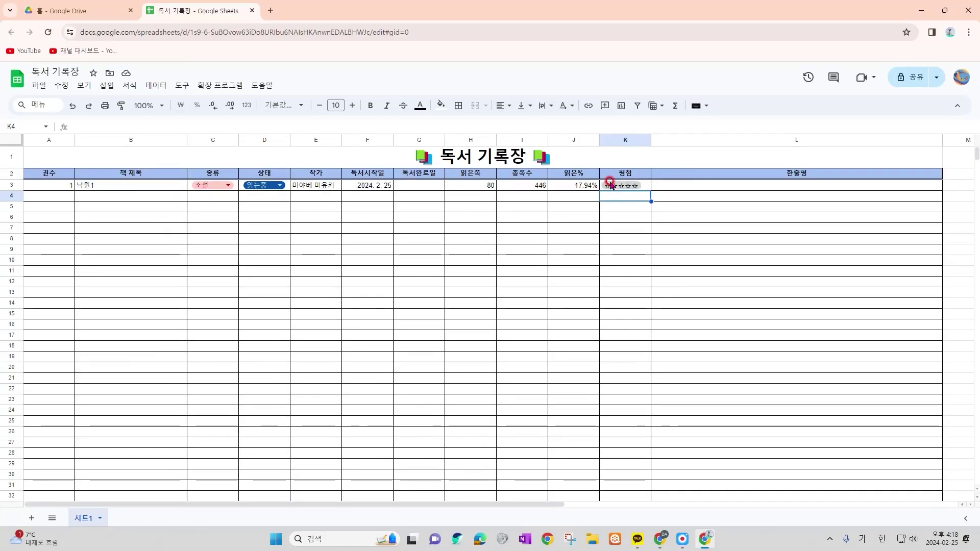
- Center the star rating in the 평점 cell K3 and set it to five stars
left_click(646, 187)
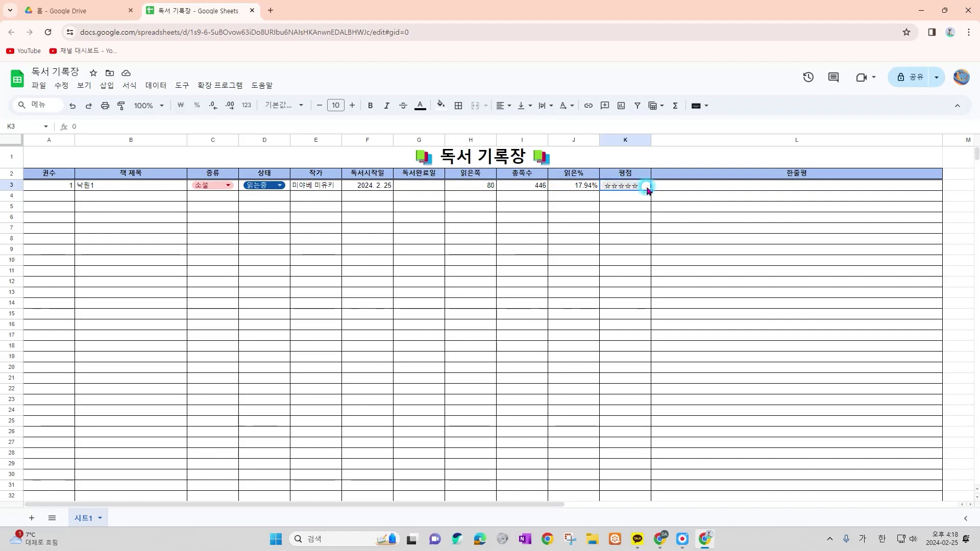
left_click(504, 105)
left_click(513, 122)
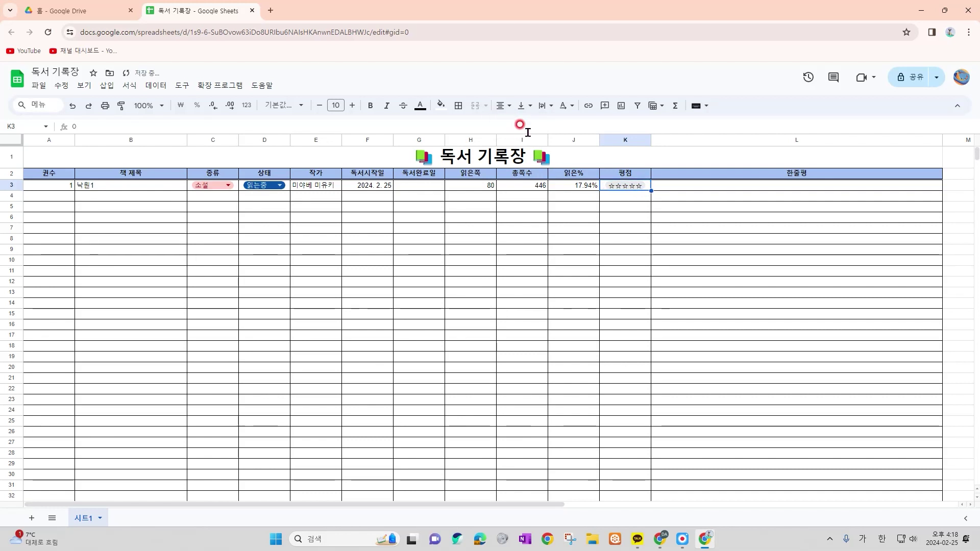
left_click(666, 188)
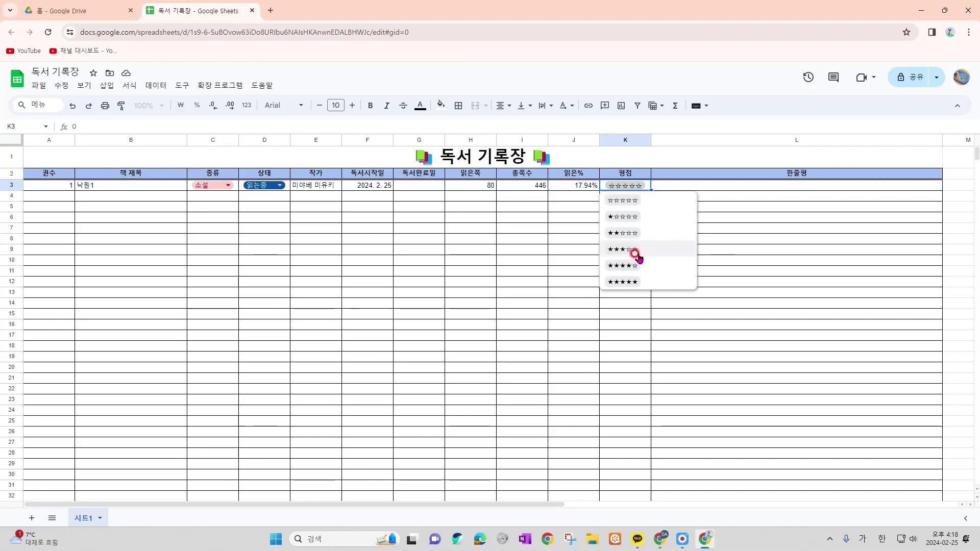
left_click(638, 281)
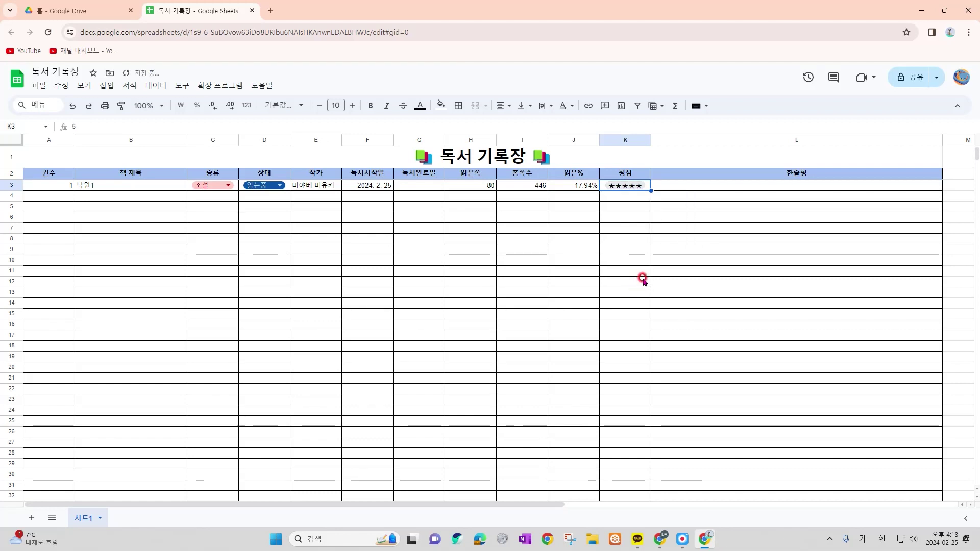
- Enter 재미있었다! as the 한줄평 (one-line review) of the first book in L3
key("Right")
key("Down")
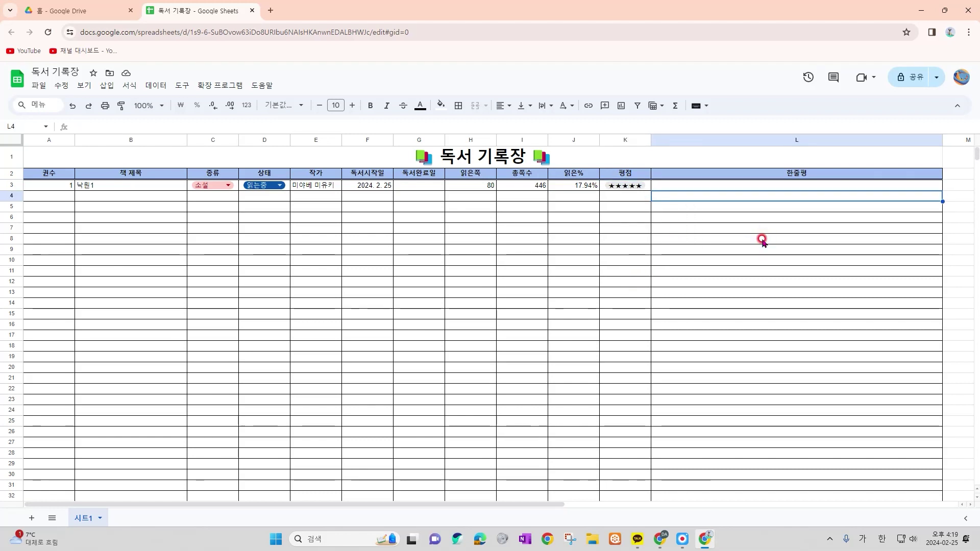
key("Up")
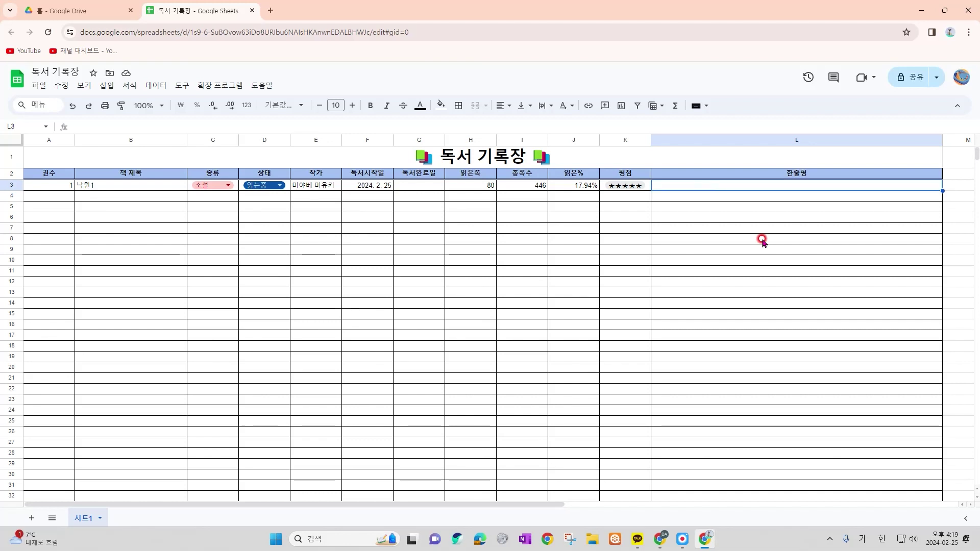
type("재미있었")
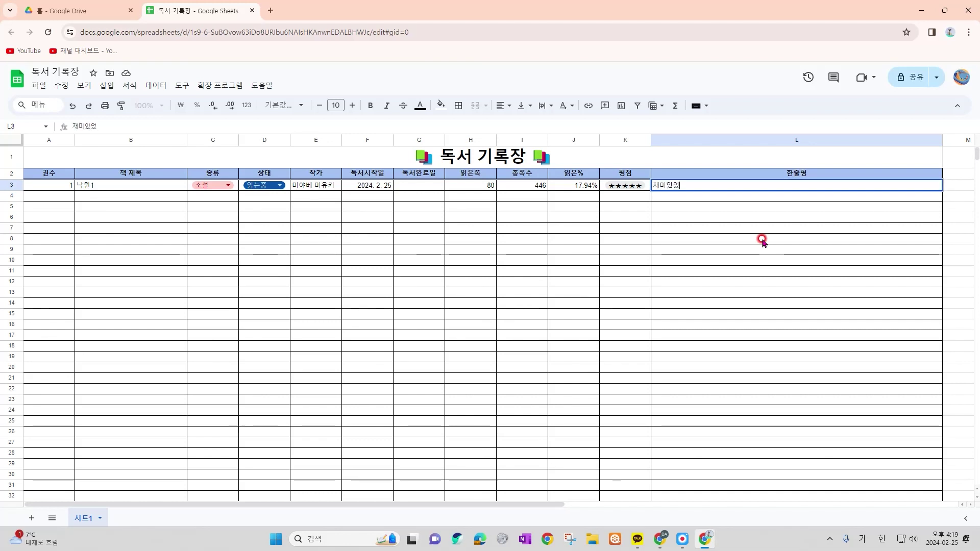
type("다!")
key("Return")
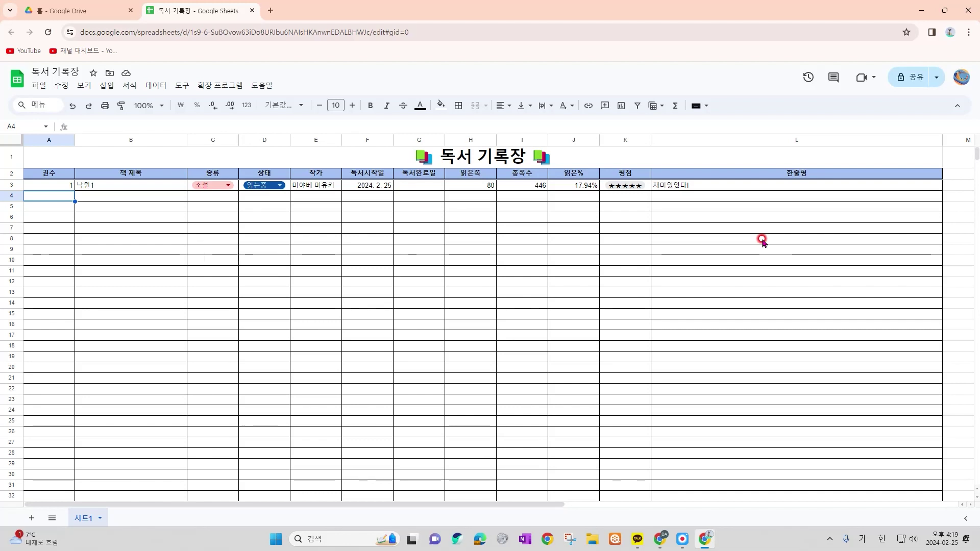
- Begin a second book entry in row 4 with 권수 2 and the 책 제목 낙원2
type("2")
key("Tab")
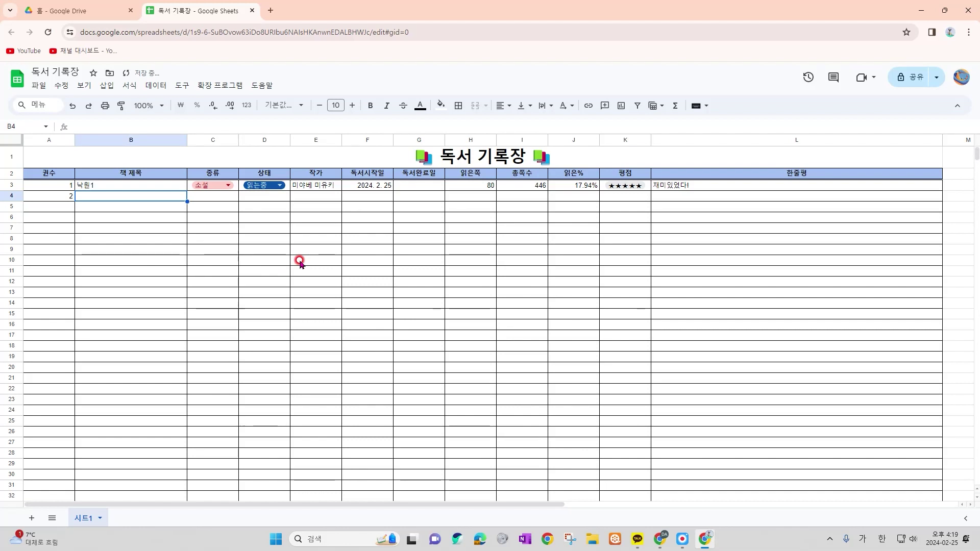
type("낙원2")
key("Tab")
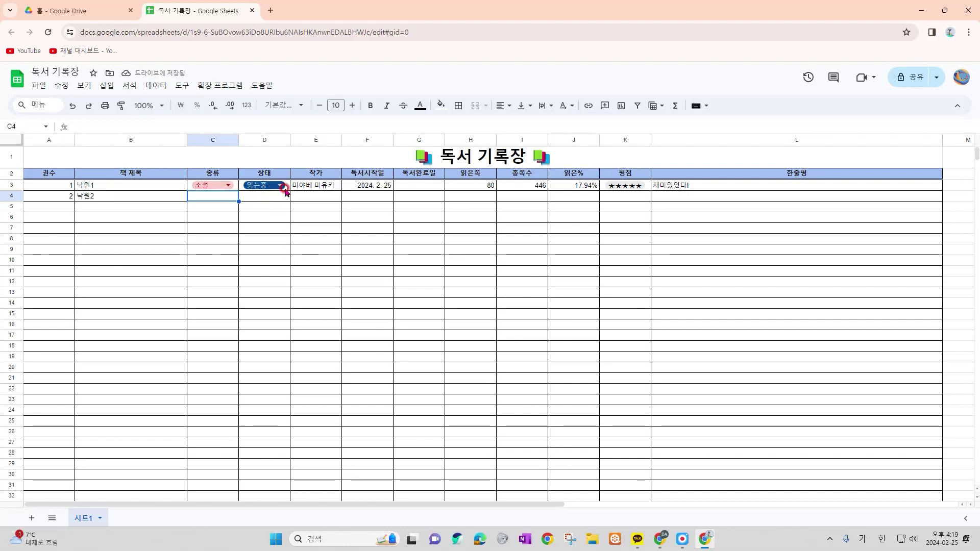
- Fill the 종류 dropdown with 소설 from C3 down into C4
left_click(236, 189)
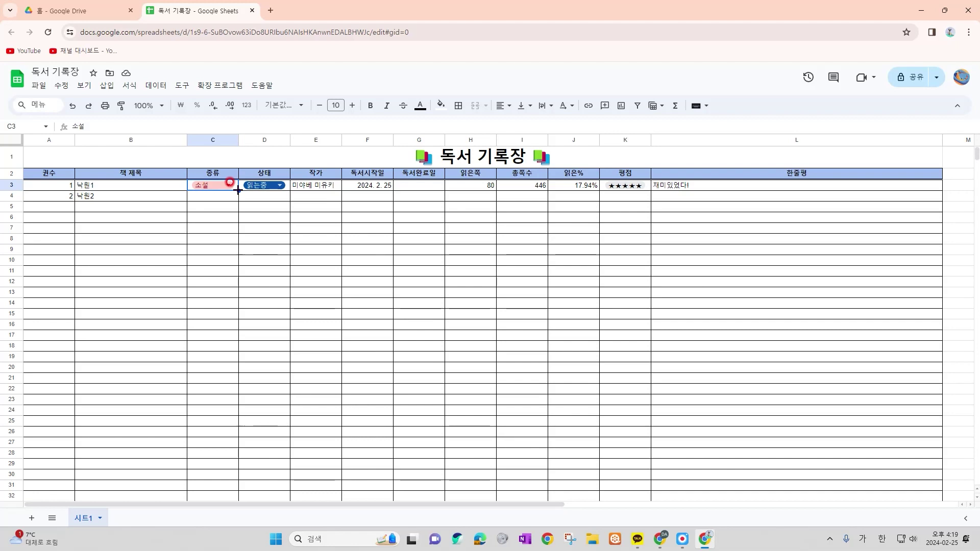
left_click_drag(238, 190, 237, 198)
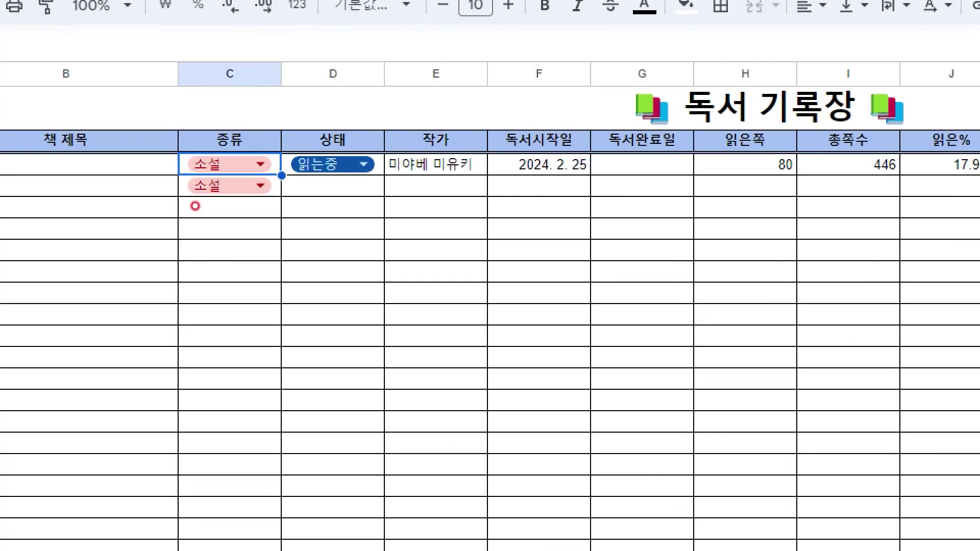
mouse_move(174, 141)
left_mouse_down()
mouse_move(300, 177)
mouse_move(186, 186)
left_mouse_up()
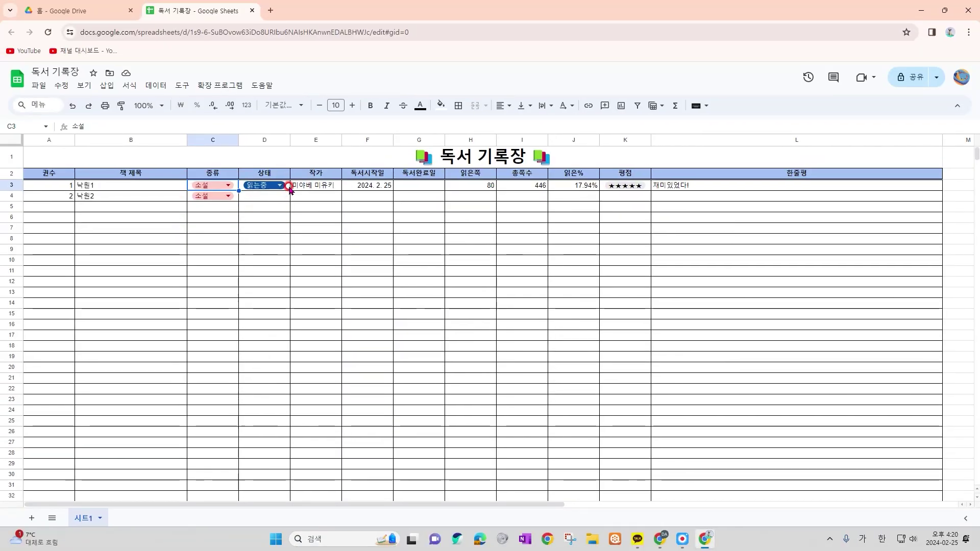
- Fill the 상태 dropdown from D3 down into D4 and set D4 to 완료
left_click(286, 186)
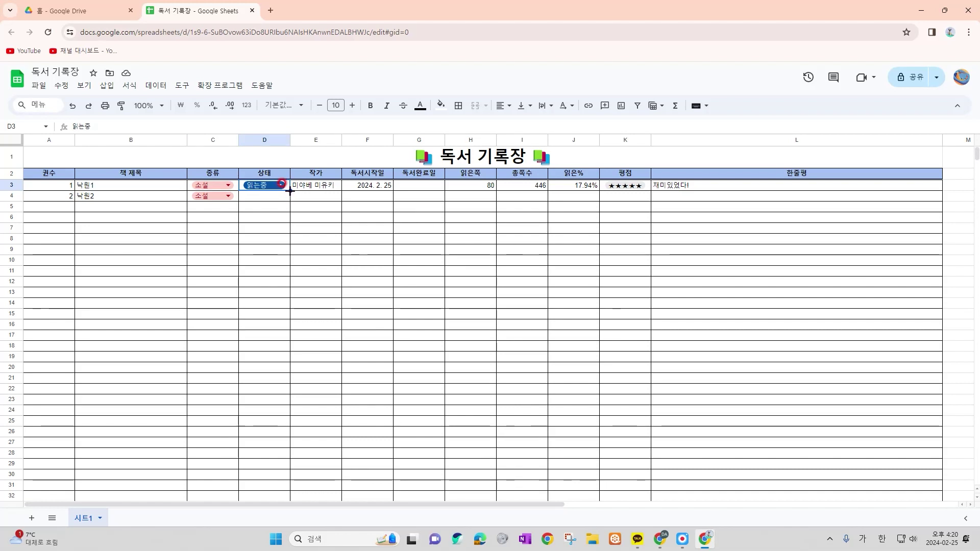
double_click(290, 191)
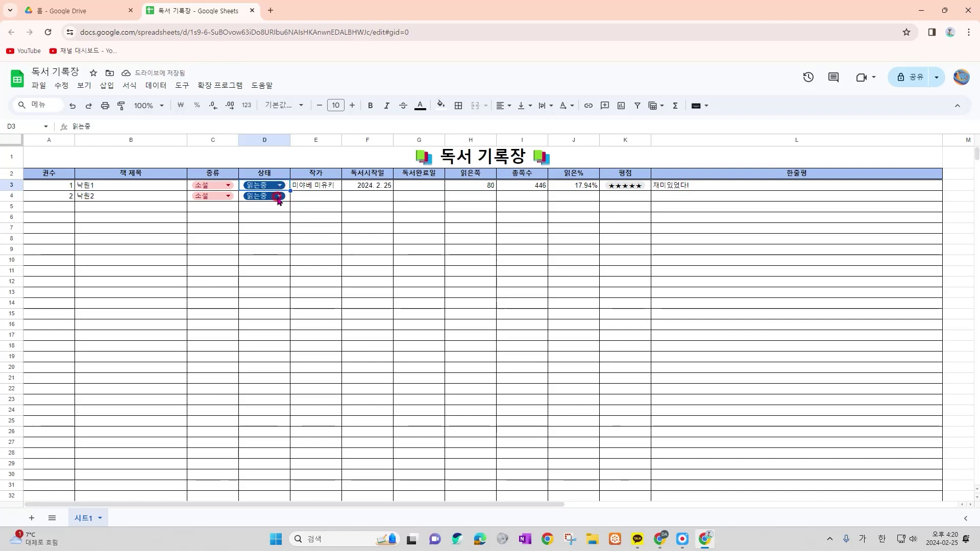
left_click(280, 199)
left_click(274, 224)
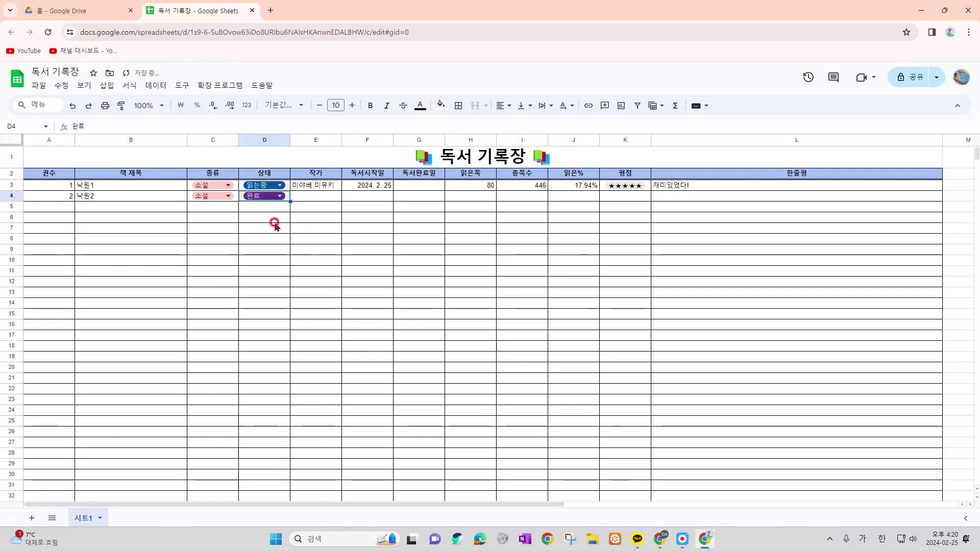
- Fill the author's name from the 작가 cell E3 down into E4
left_click(314, 195)
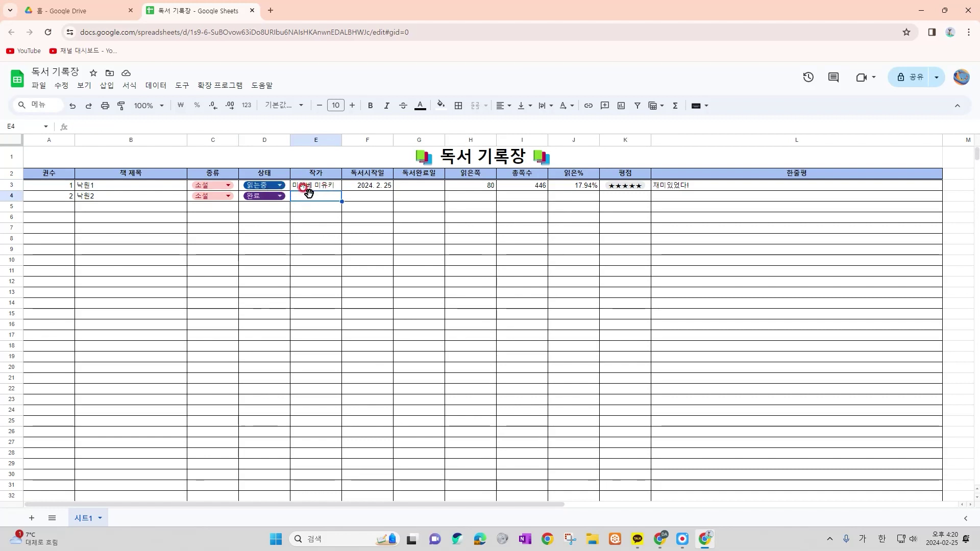
left_click(323, 185)
double_click(341, 191)
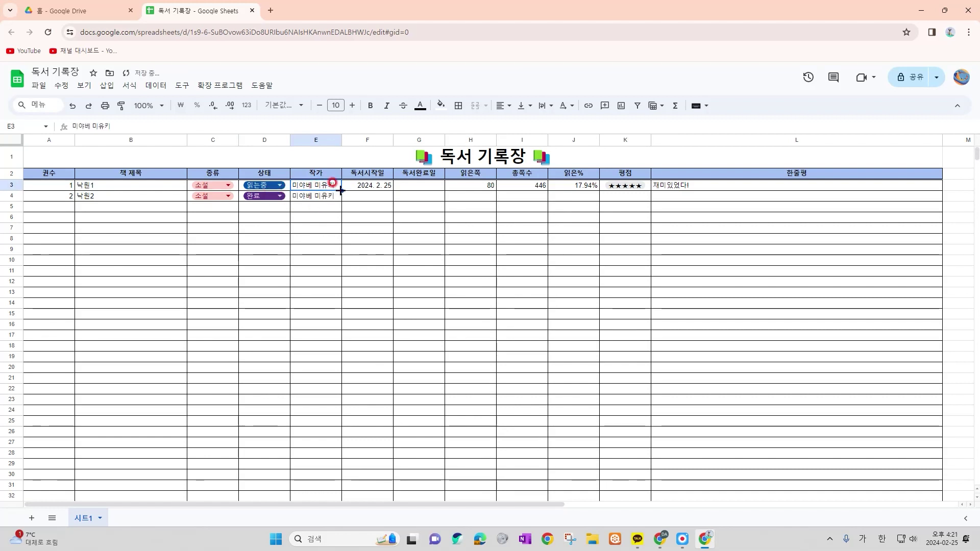
- Set the 독서시작일 of the second book in F4 to 2024. 2. 27 with the date picker
left_click(371, 196)
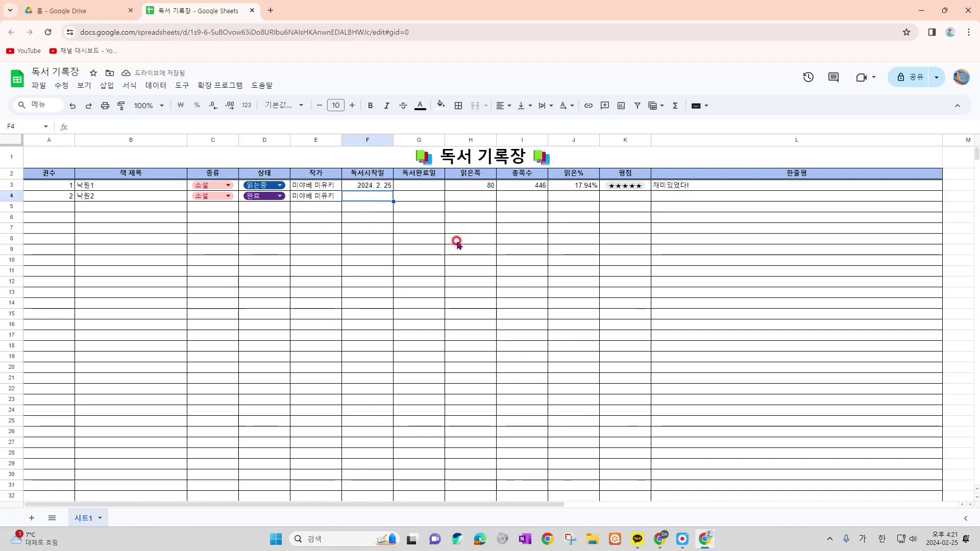
type("@")
left_click(457, 241)
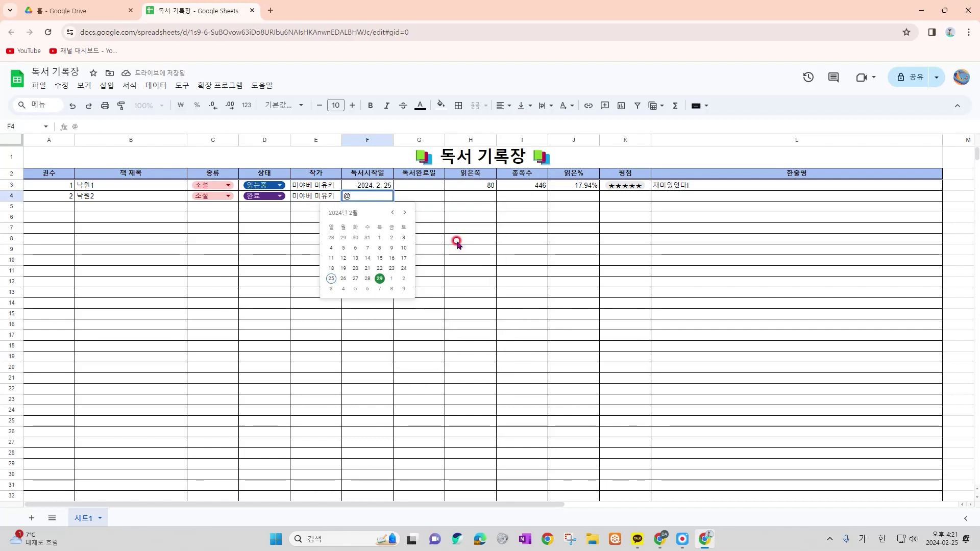
left_click(356, 278)
- Enter 392 as the 총쪽수 in I4 and 50 as the 읽은쪽 in H4
left_click(521, 197)
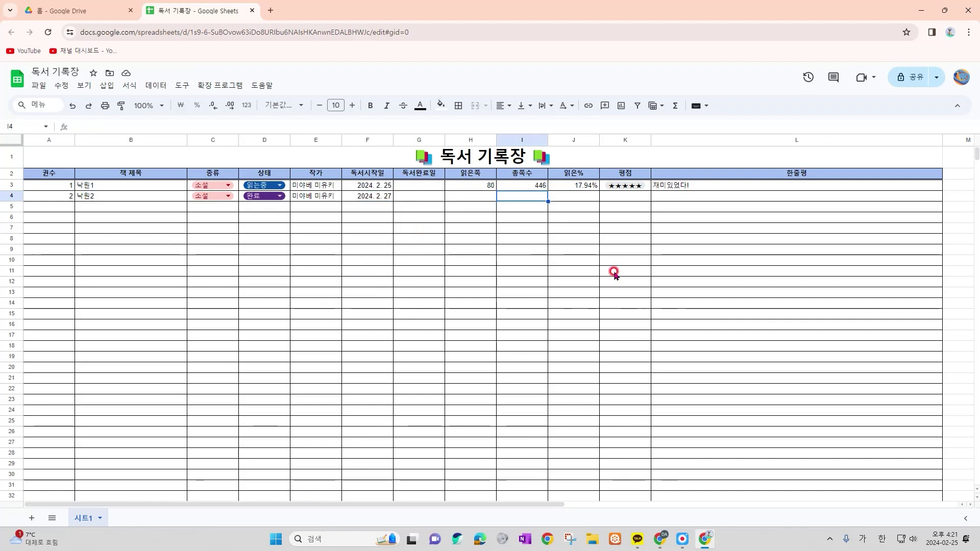
type("392")
key("Left")
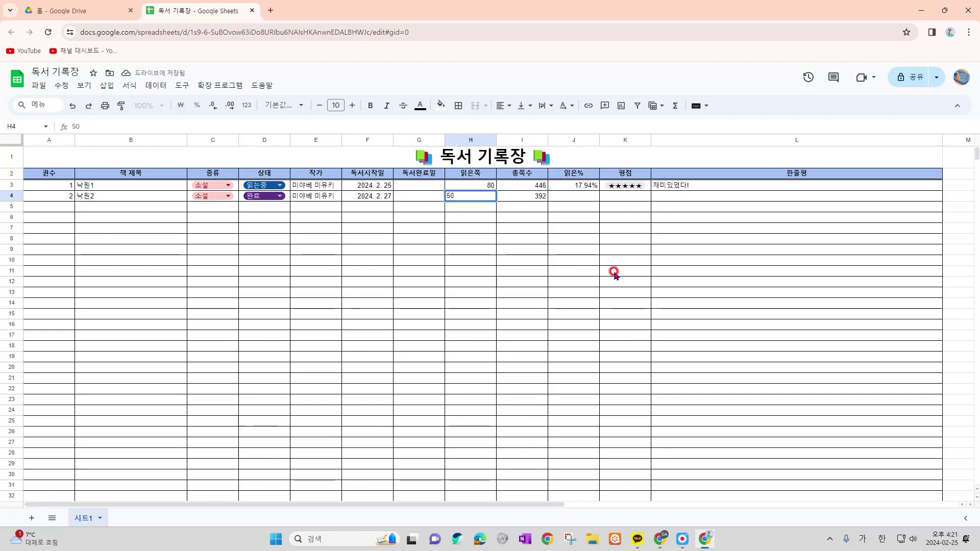
type("50")
key("Return")
- Fill the 읽은% formula from J3 down into J4 for the second book
key("Up")
key("Up")
key("Right")
key("Right")
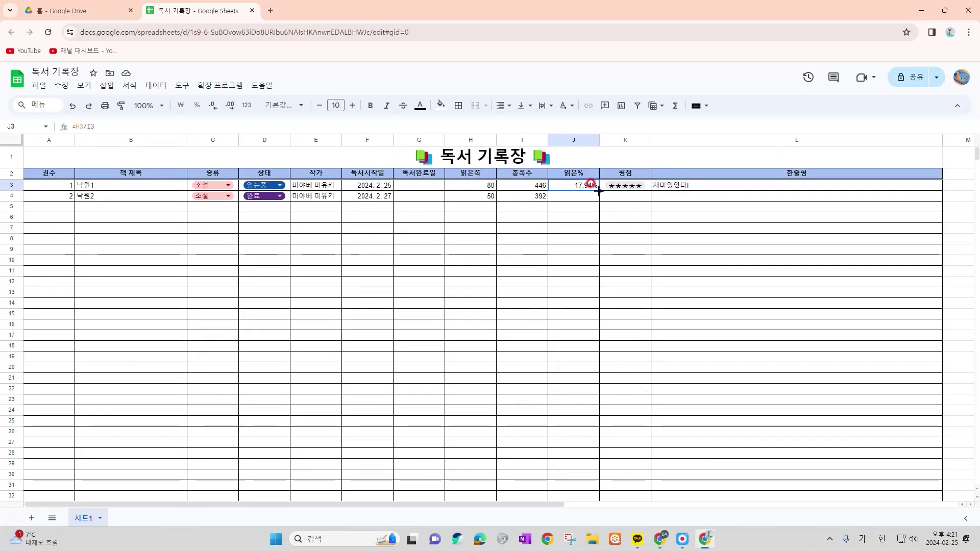
left_click_drag(598, 191, 597, 199)
left_click(591, 187)
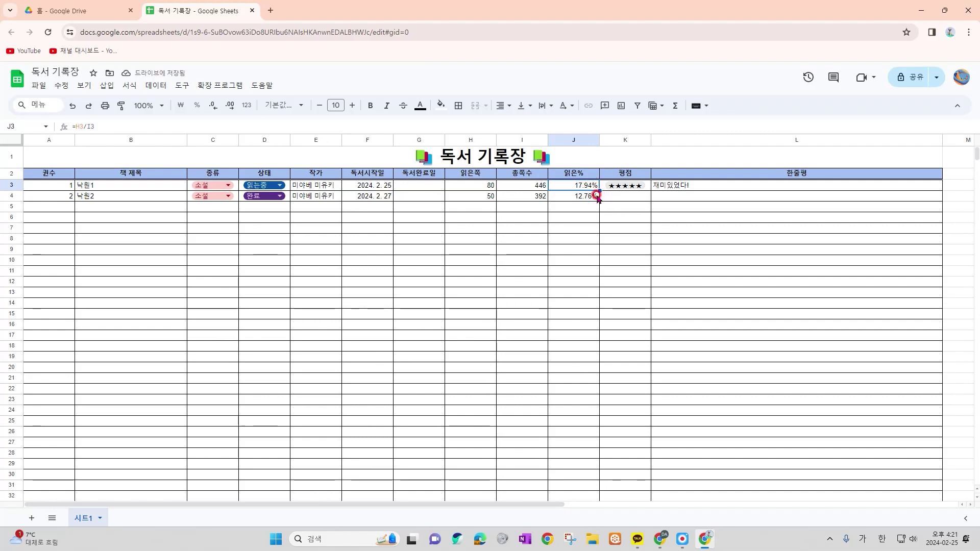
- Fill the 평점 star rating from K3 down into K4 and set K4 to four stars
left_click(630, 197)
left_click(640, 187)
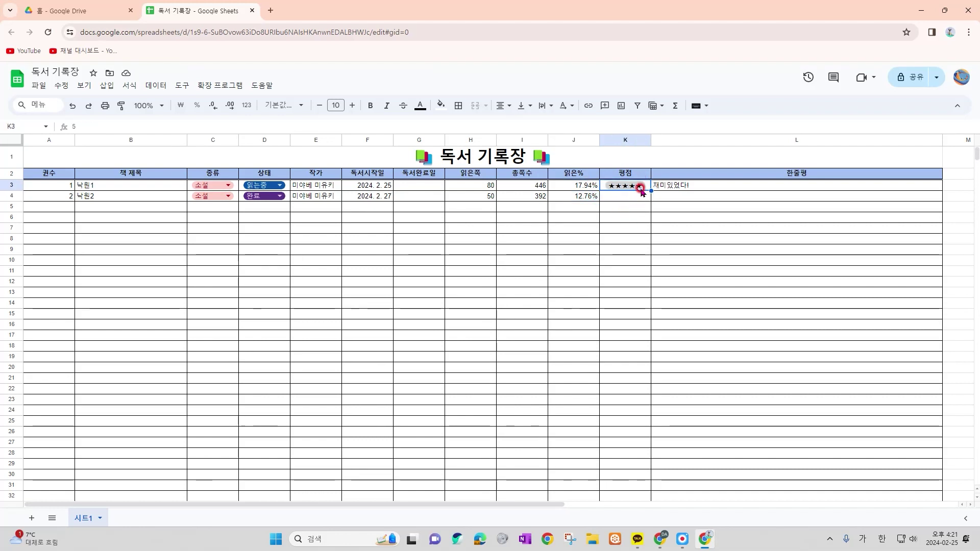
left_click_drag(651, 191, 653, 200)
left_click(638, 196)
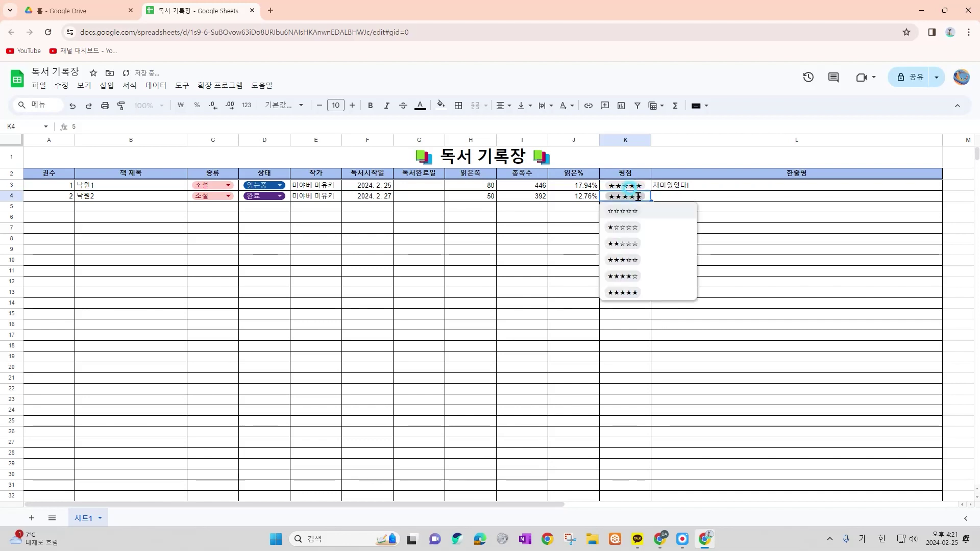
left_click(636, 276)
left_click(678, 228)
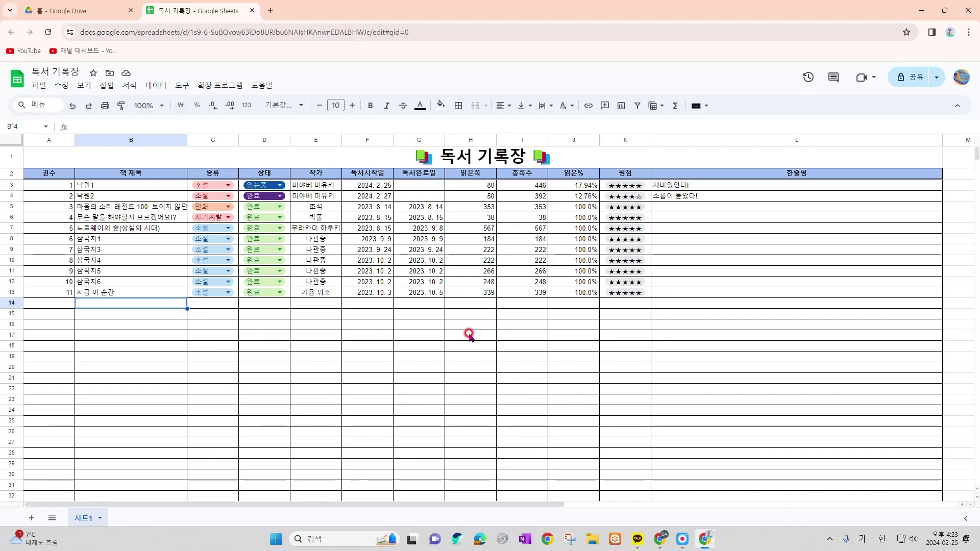
left_click_drag(182, 157, 293, 315)
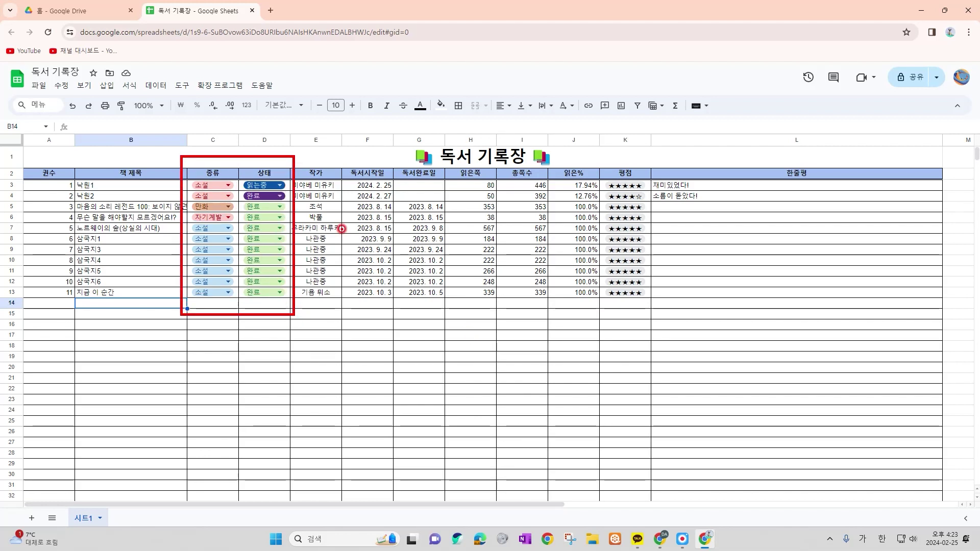
- Create a filter on the range A2:L1000, covering columns A to L from the header row down without the title row
left_click(48, 139)
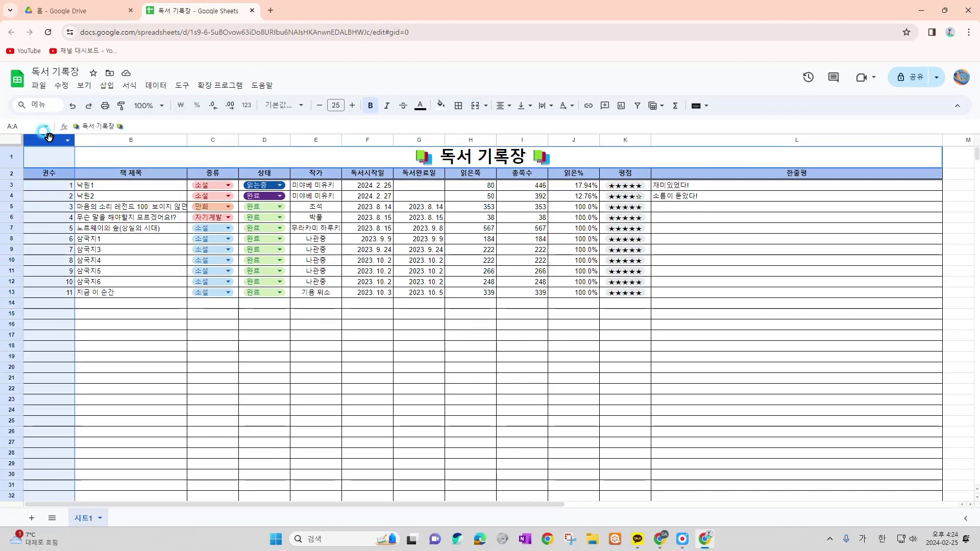
left_click(786, 140, "shift")
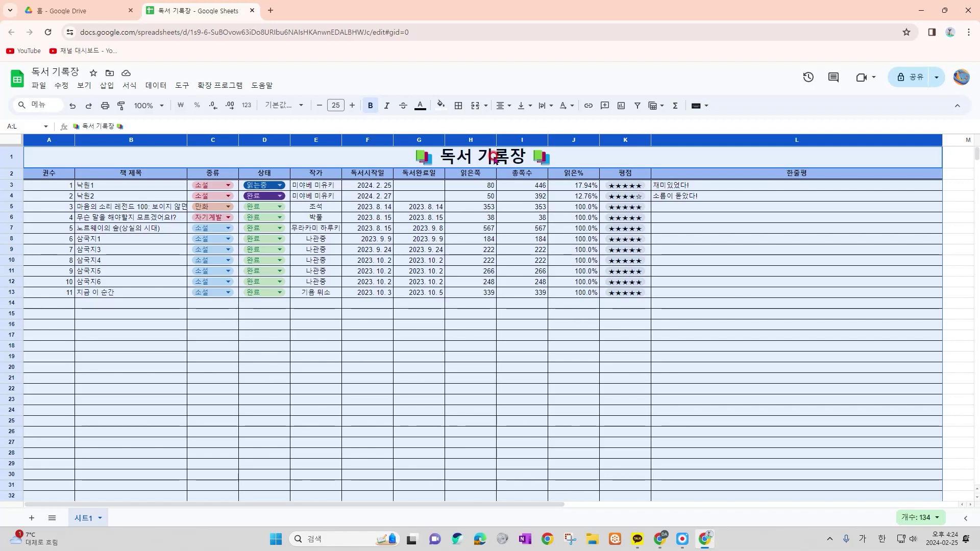
key("shift+Down")
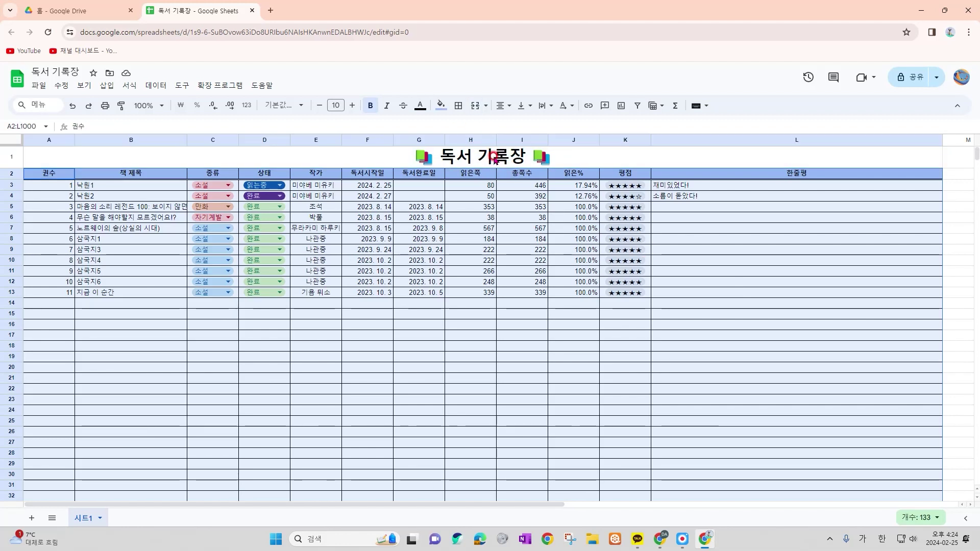
left_click(156, 86)
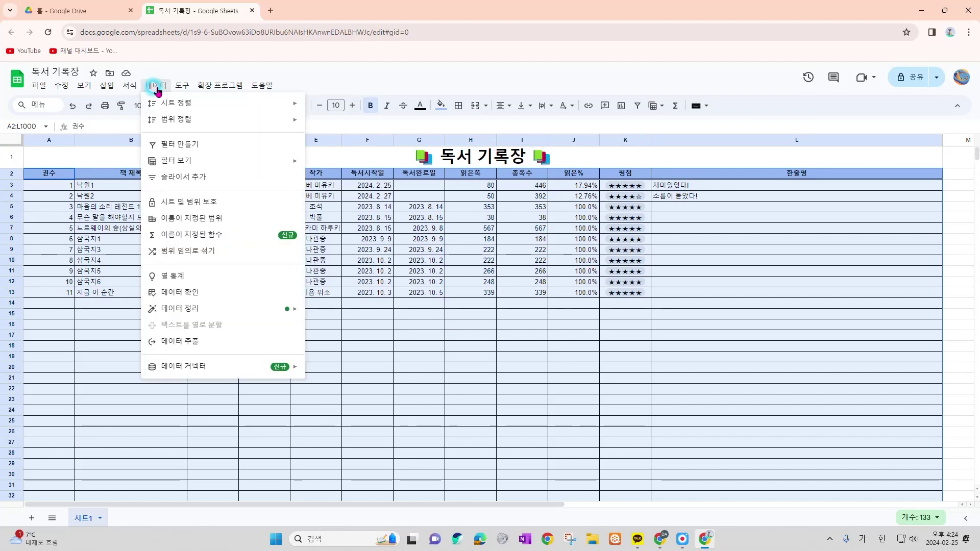
left_click(184, 144)
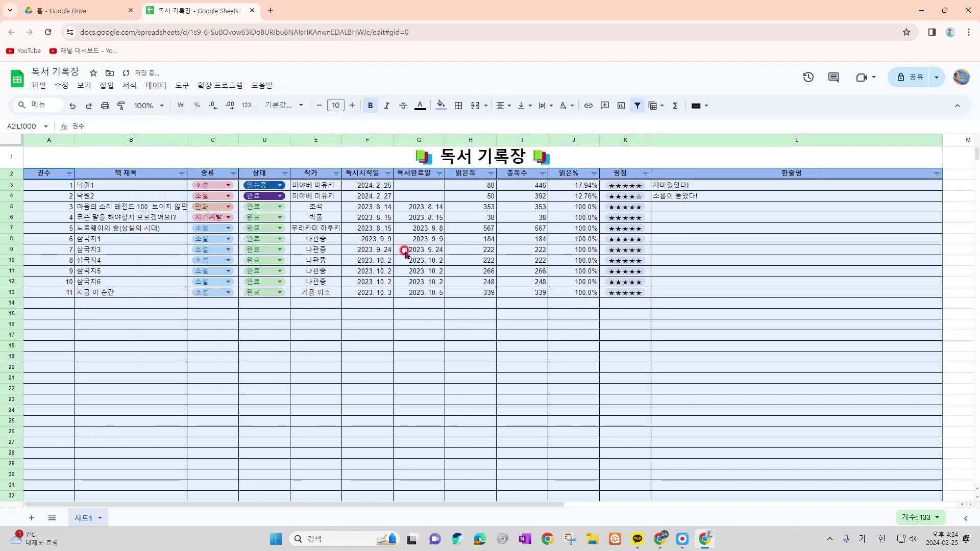
left_click(470, 228)
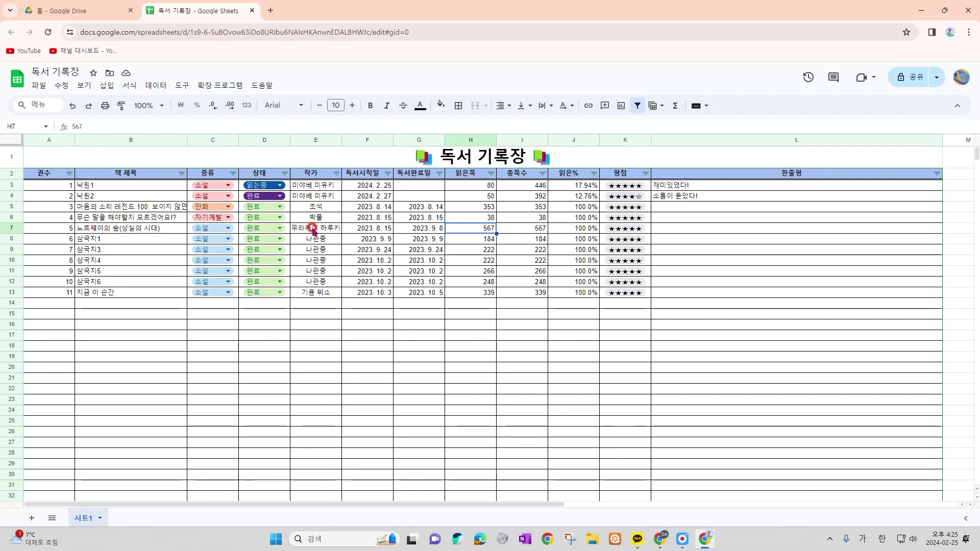
- Filter the 종류 column by value to show only 자기계발, excluding (공백), 만화 and 소설
left_click(232, 173)
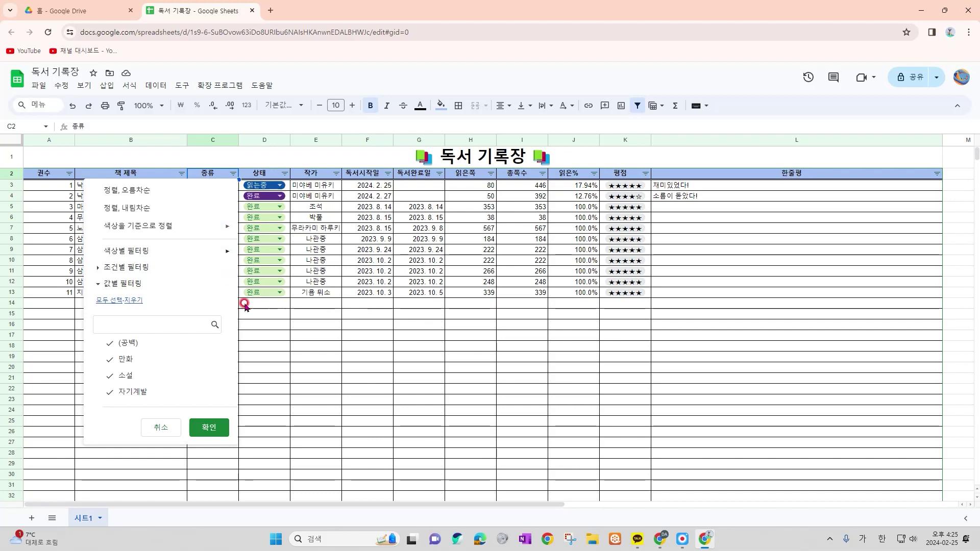
left_click(150, 343)
left_click(148, 359)
left_click(145, 376)
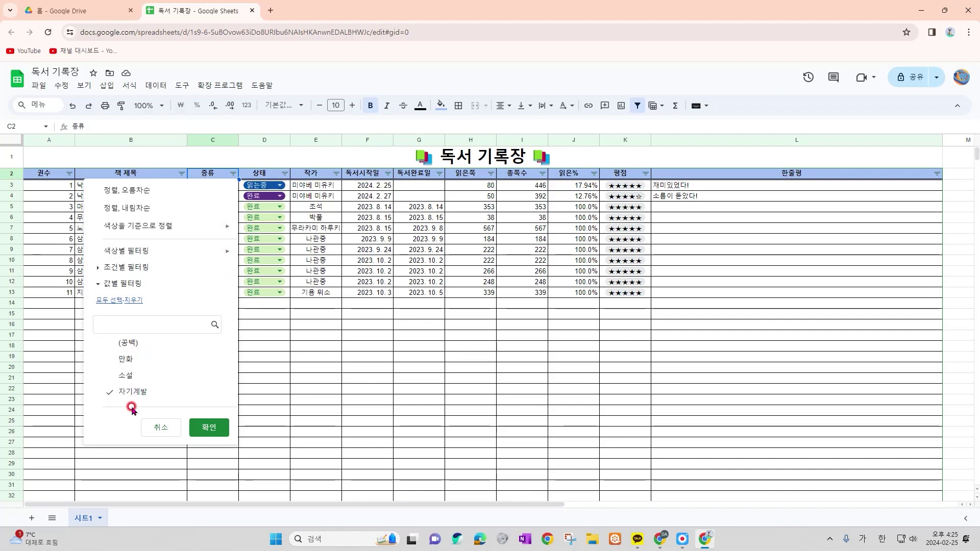
left_click(208, 427)
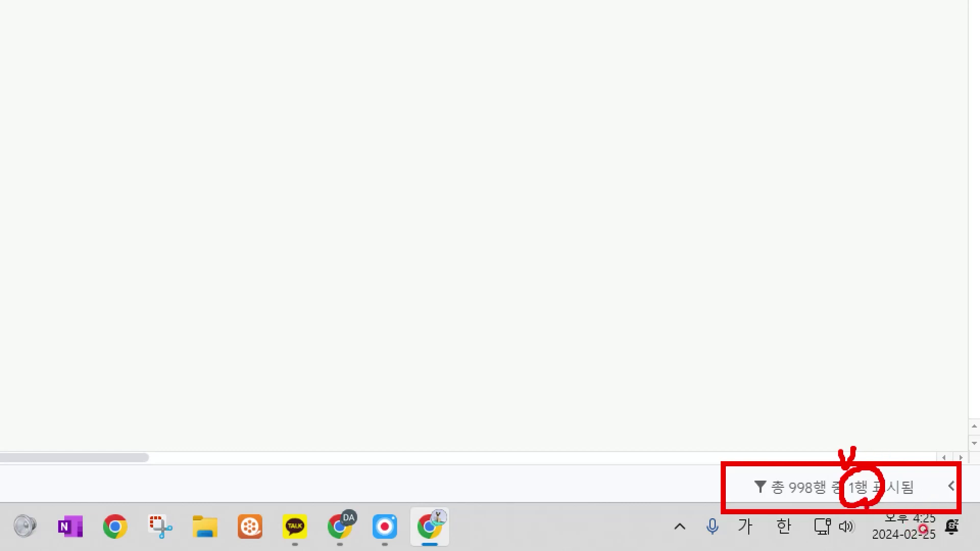
- Change the 종류 column's value filter to show only 소설 books
left_click(233, 173)
left_click(170, 343)
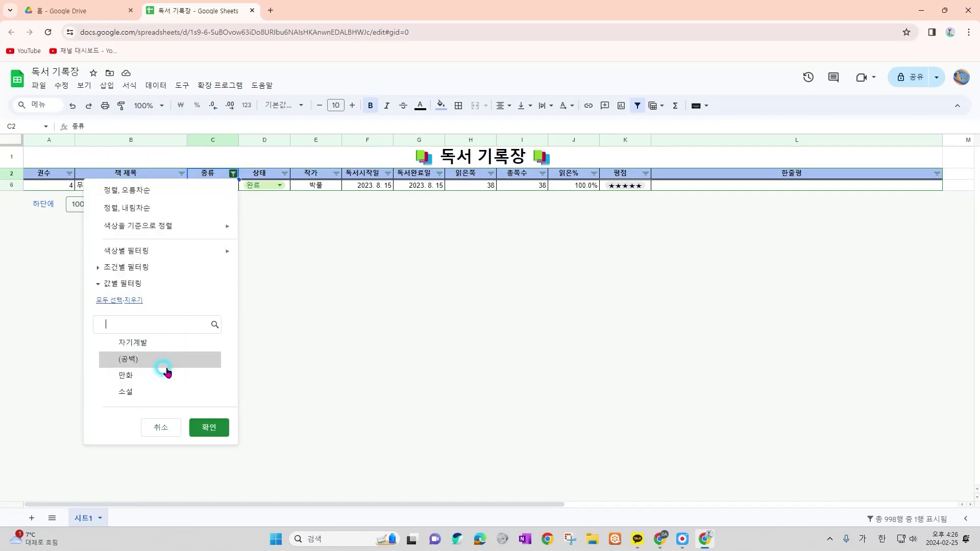
left_click(159, 392)
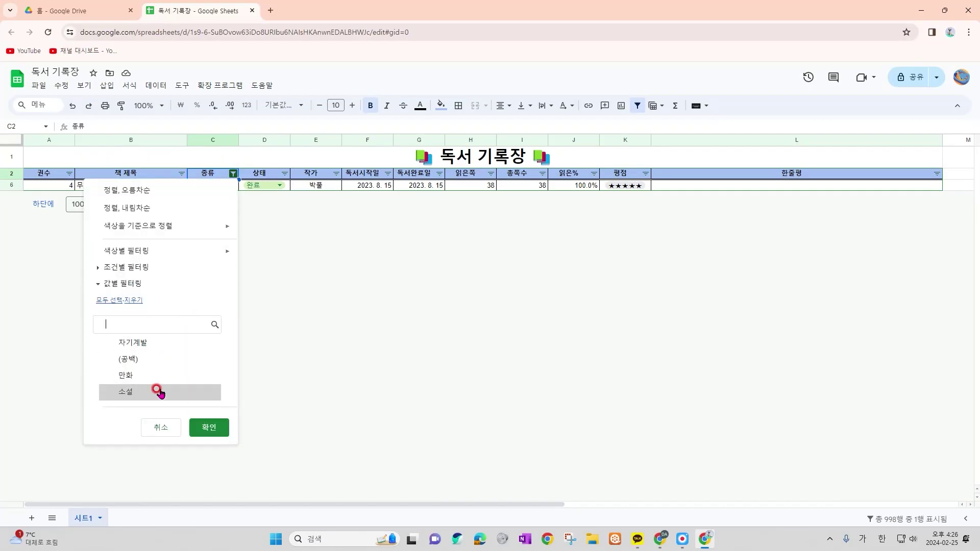
left_click(228, 179)
left_click(235, 174)
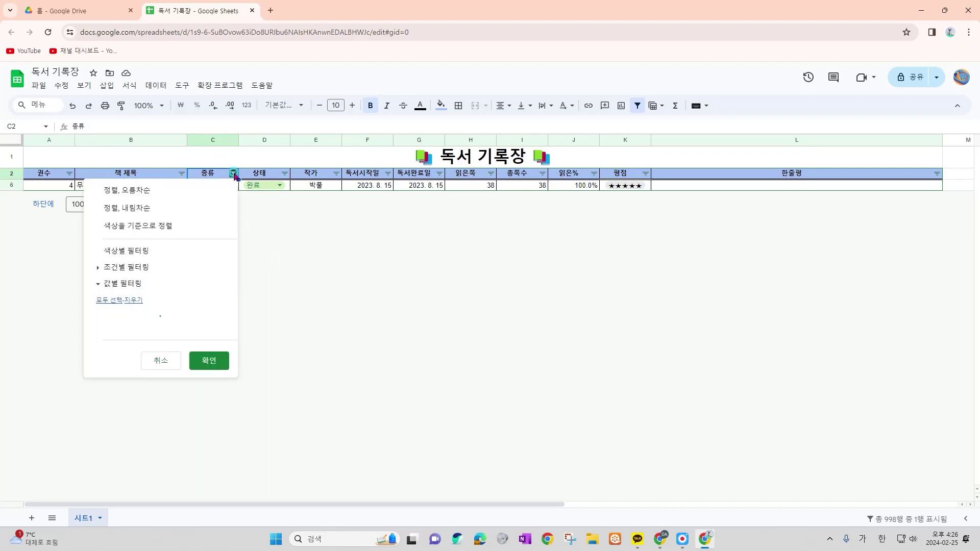
left_click(154, 343)
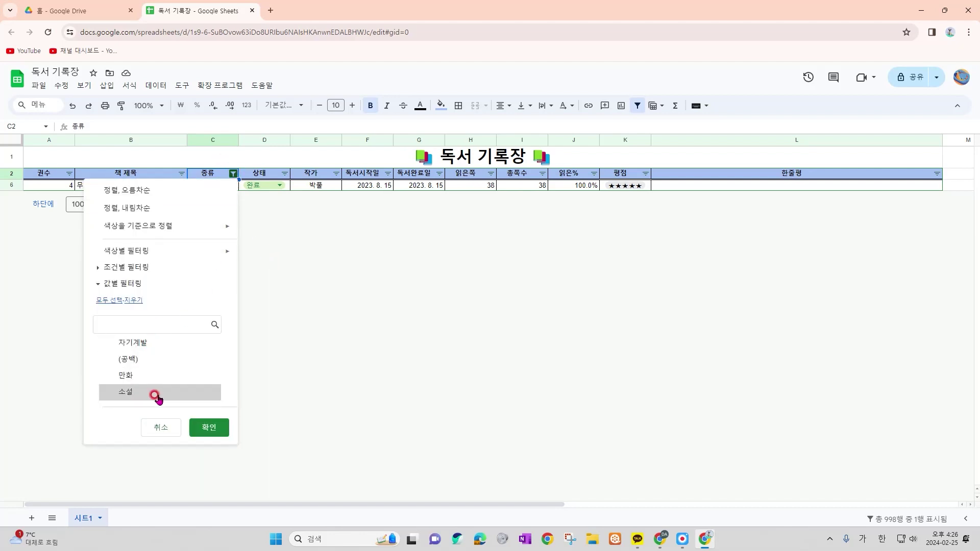
left_click(204, 427)
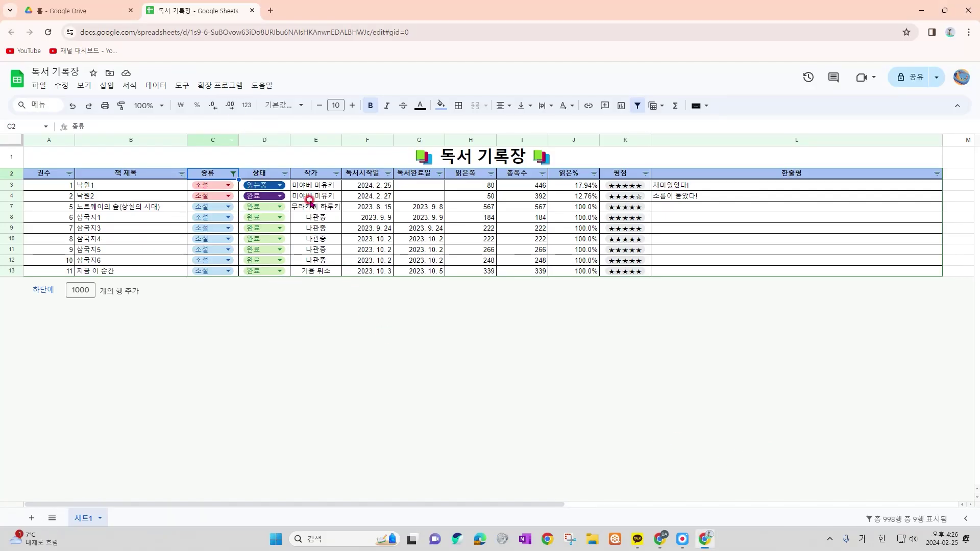
left_click(416, 271)
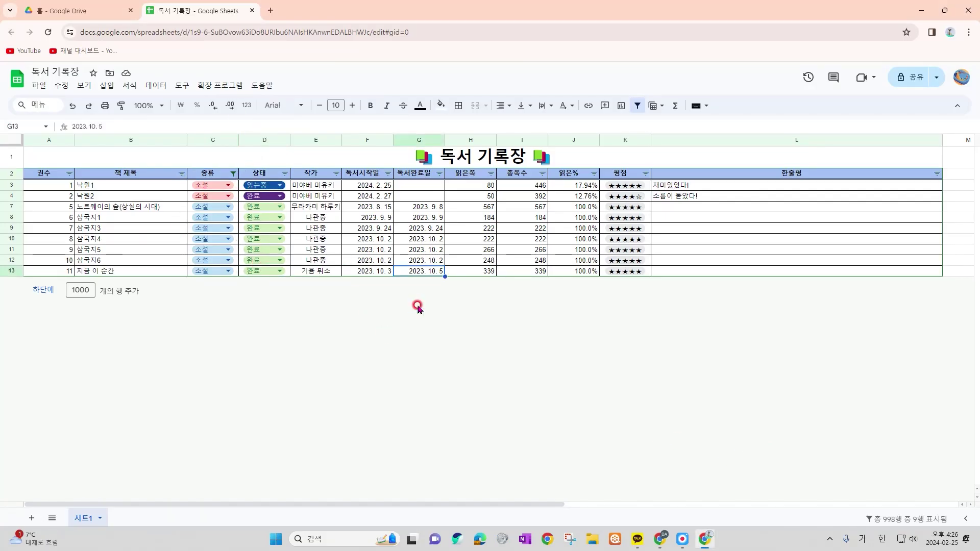
- Reselect all values in the 종류 column's filter to show every book again
left_click(231, 174)
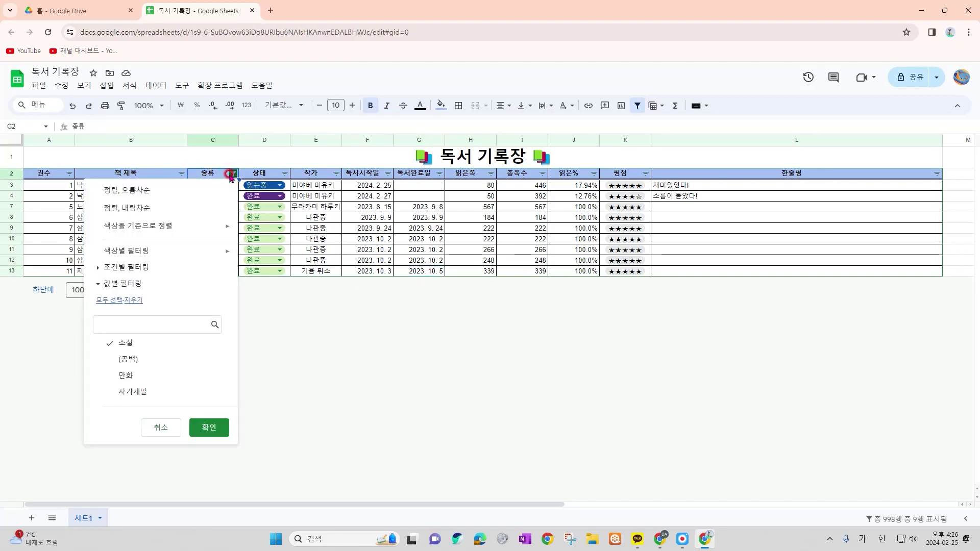
left_click(113, 301)
left_click(209, 428)
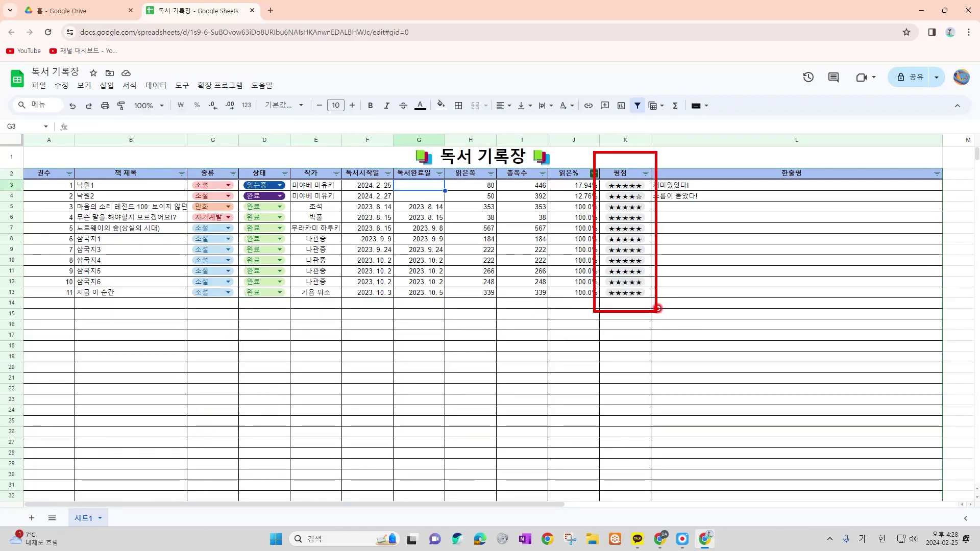
- Filter the 평점 column by value to show only the four-star rating ★★★★☆, excluding (공백) and ★★★★★
left_click(646, 174)
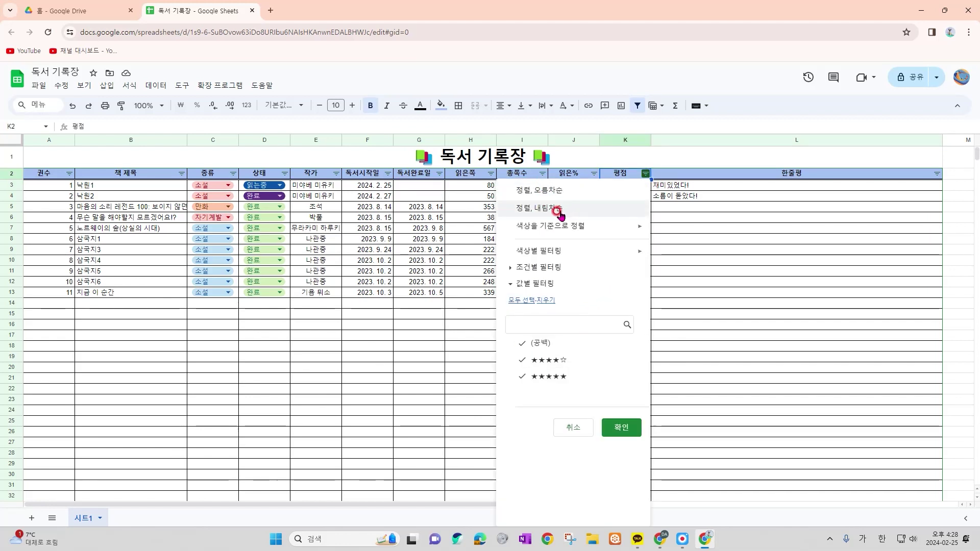
left_click(556, 343)
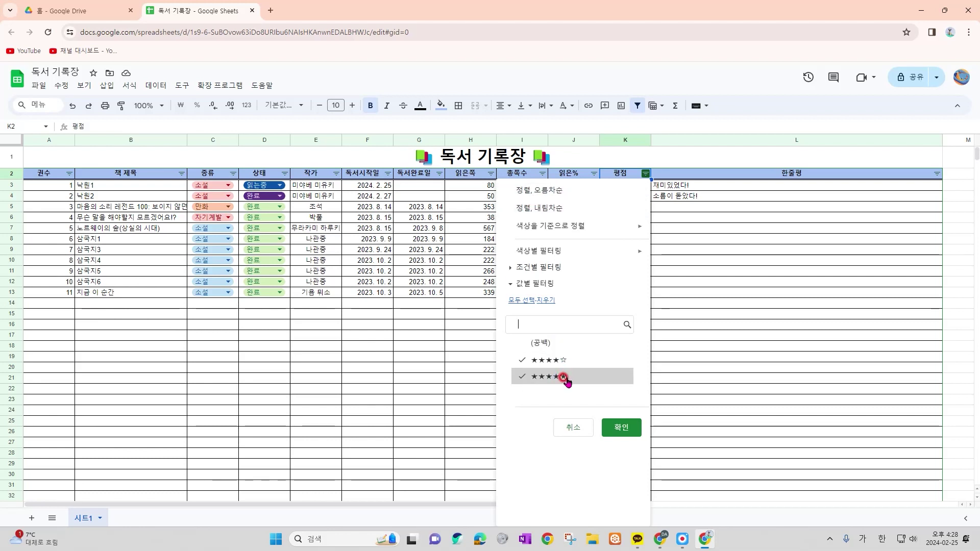
left_click(564, 377)
left_click(525, 362)
left_click(526, 361)
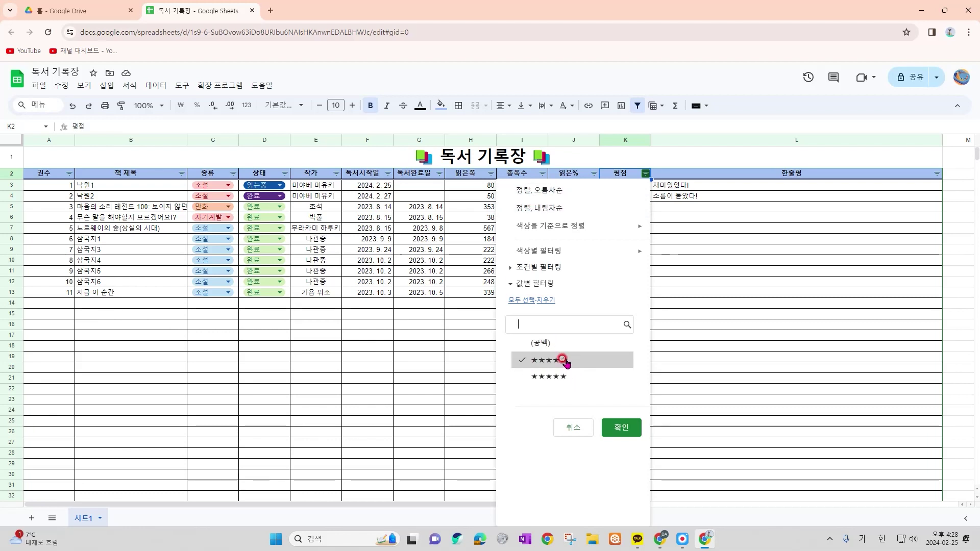
left_click(616, 427)
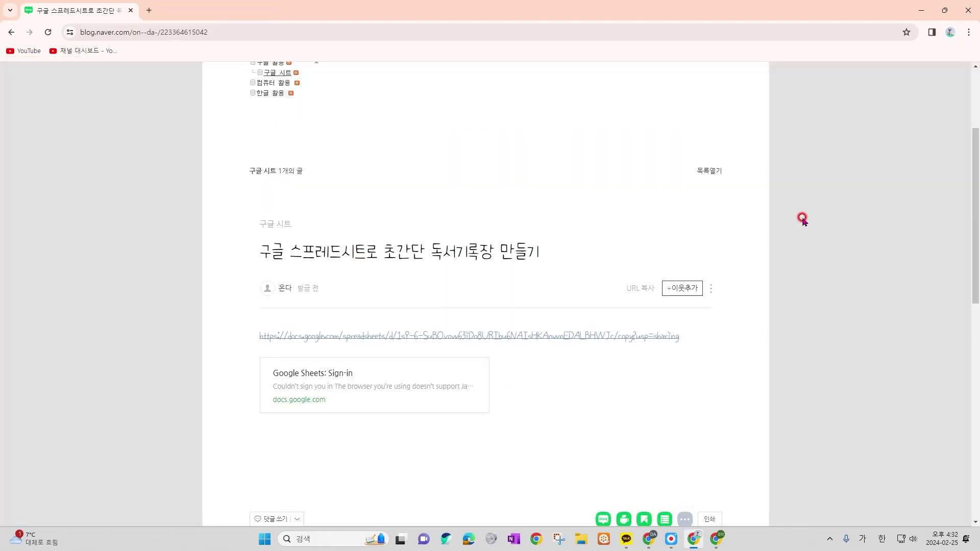
- Open the shared Google Sheets copy link in the Naver blog post and make a copy of 독서 기록장
scroll(802, 219, "down", 1)
mouse_move(238, 268)
left_mouse_down()
mouse_move(410, 340)
mouse_move(689, 376)
left_mouse_up()
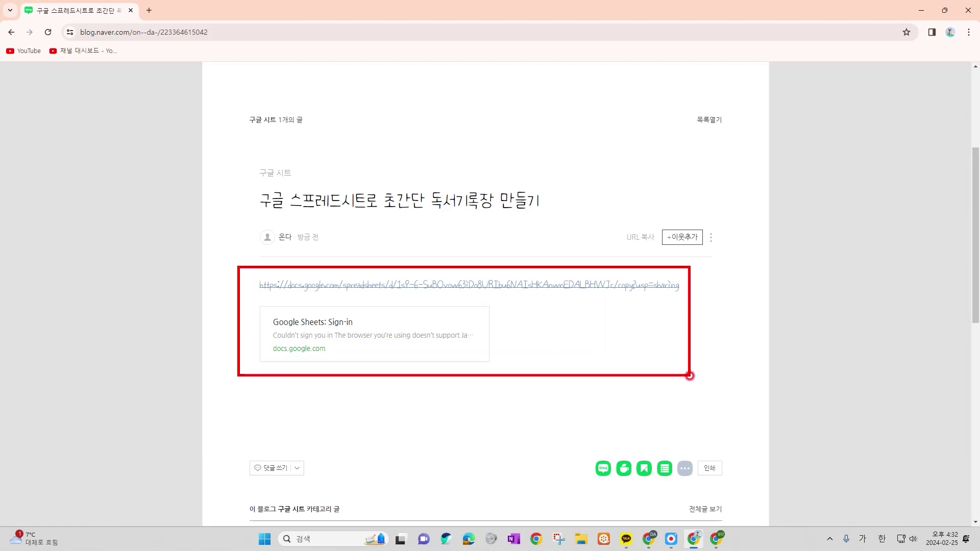
left_click(482, 292)
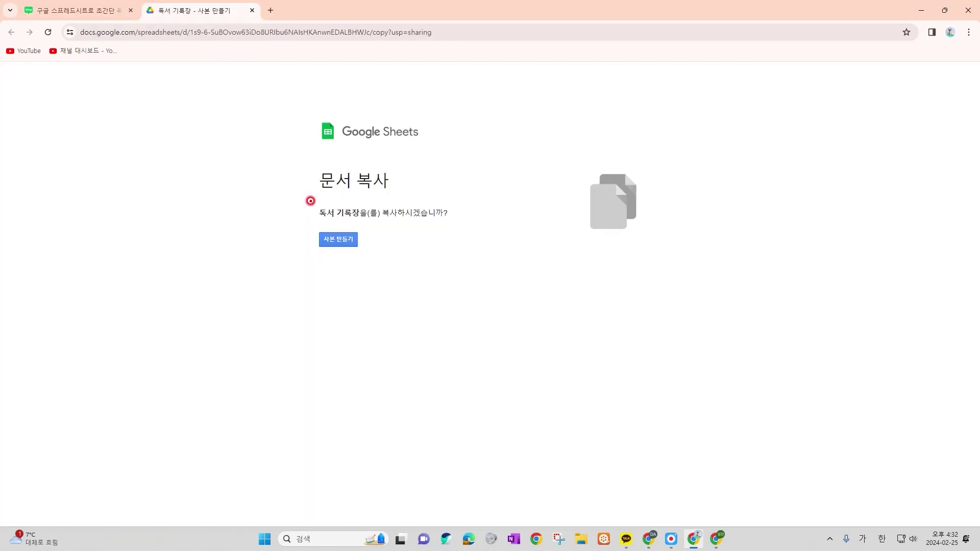
mouse_move(310, 199)
left_mouse_down()
mouse_move(351, 219)
mouse_move(460, 224)
left_mouse_up()
left_click(341, 241)
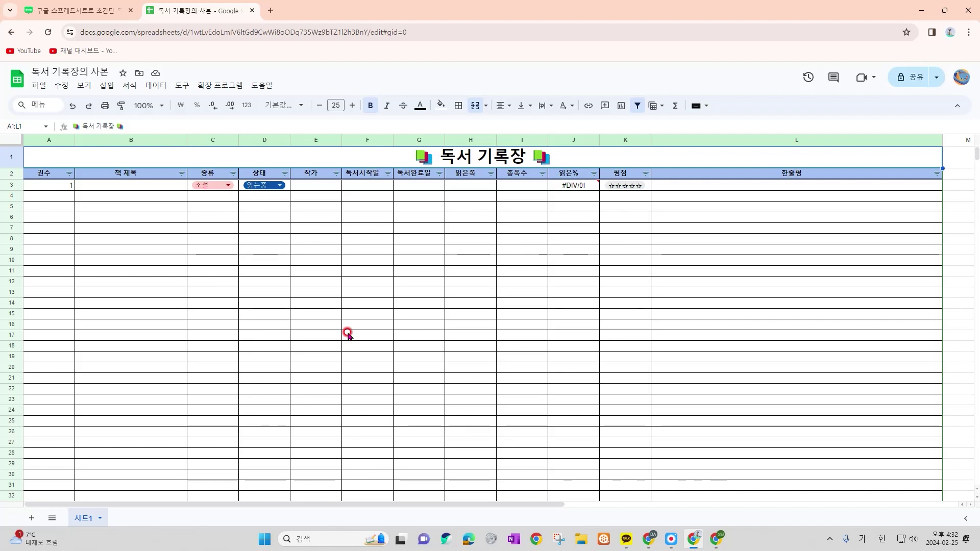
- Try entering the test text ㅁㄴㅇㅁㄴㅇ in C7 of the copied sheet, and undo it
left_click(205, 230)
type("ㅁㄴㅇㅁㄴ이")
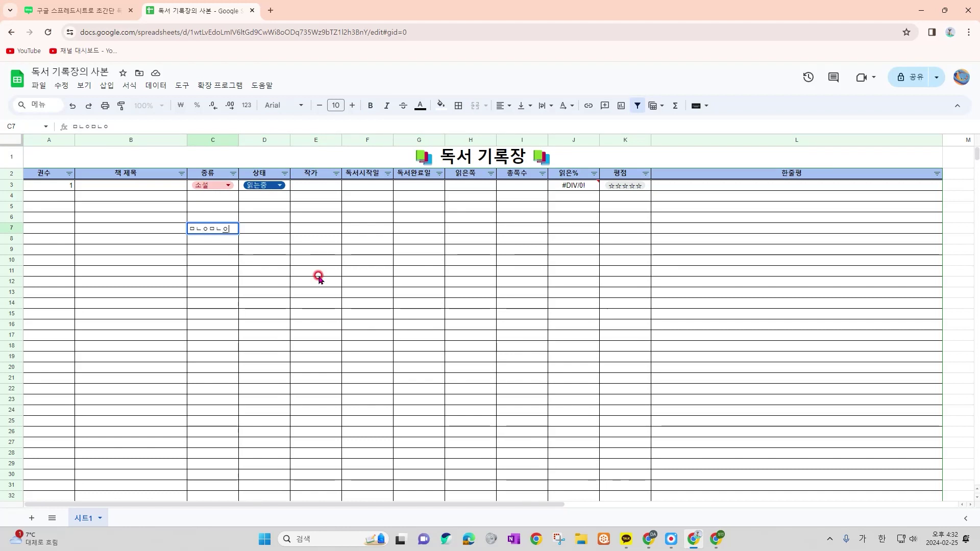
key("ctrl+z")
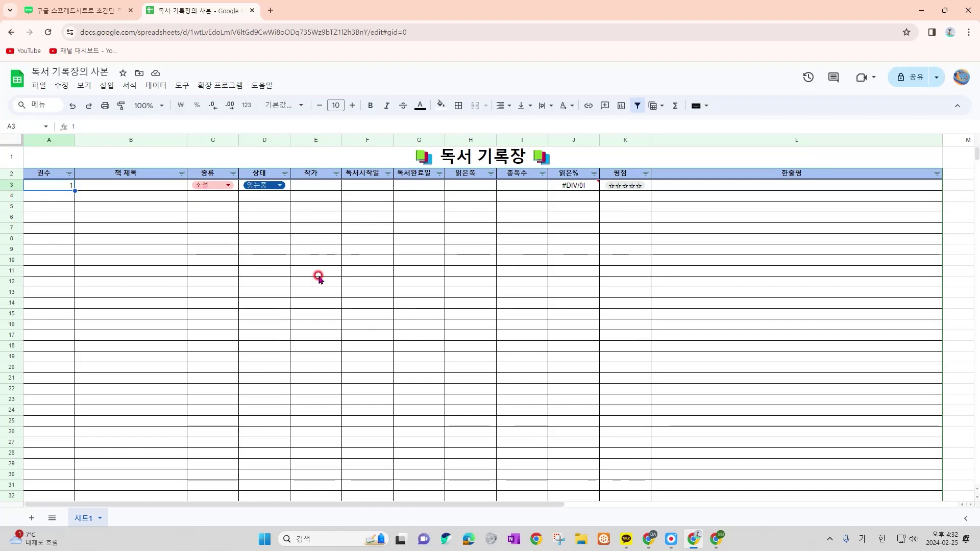